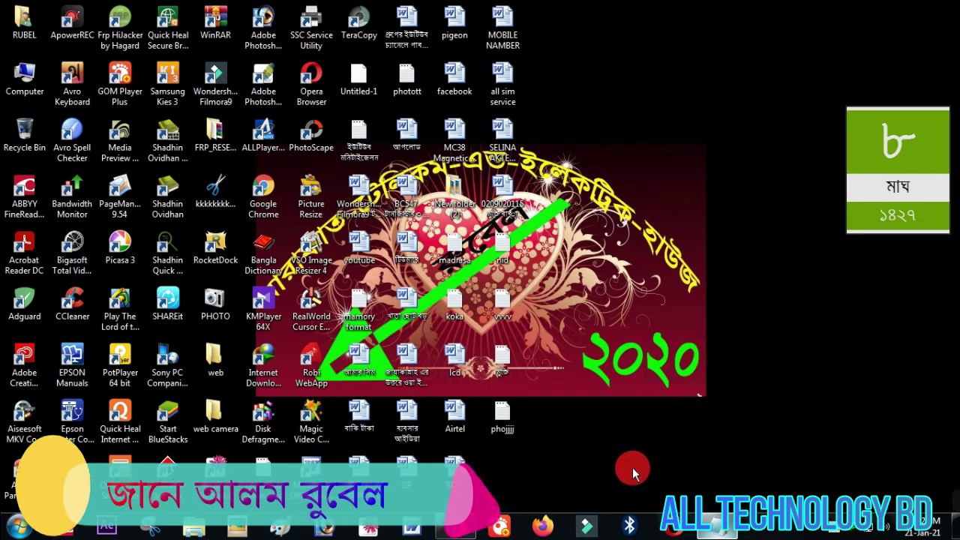
Briefly bring up Chrome and minimize it, then open the PHOTO folder from the dock
{"action": "left_click", "coordinate": [456, 527]}
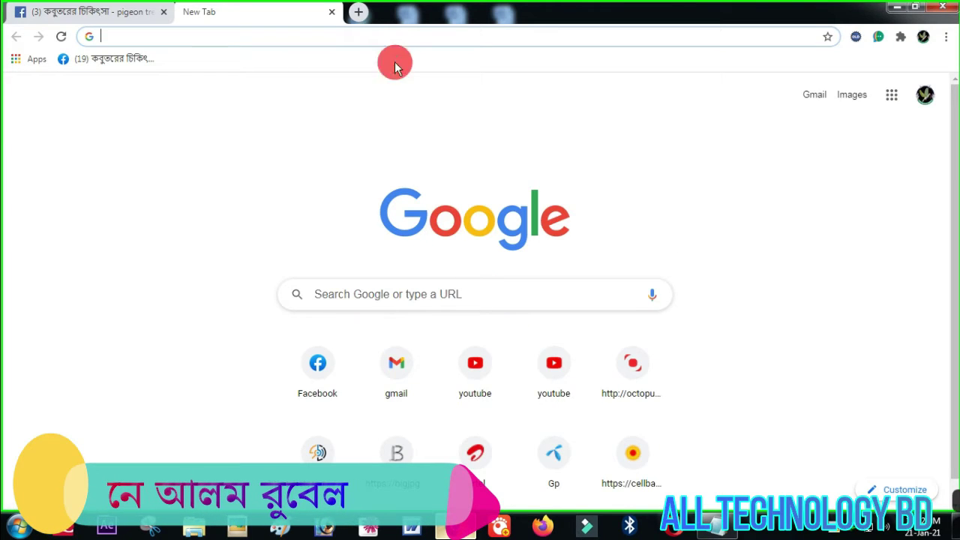
{"action": "left_click", "coordinate": [897, 7]}
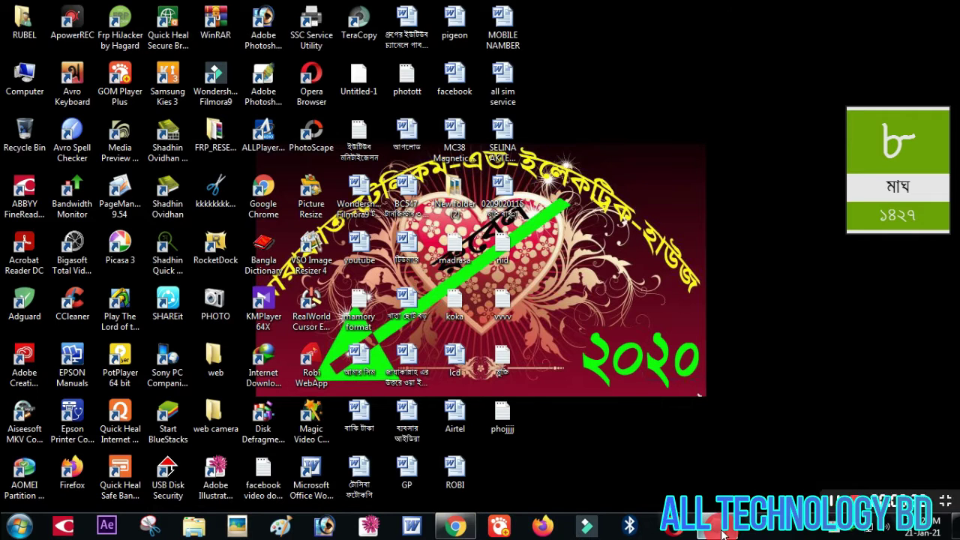
{"action": "mouse_move", "coordinate": [526, 6]}
{"action": "left_click", "coordinate": [476, 38]}
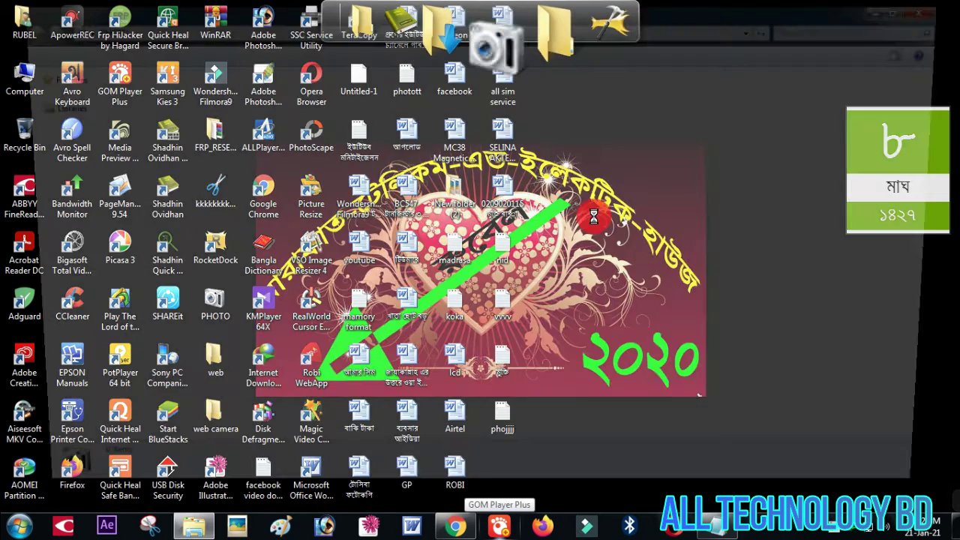
Select the mn child photo in PHOTO to view its details, then minimize the folder
{"action": "left_click", "coordinate": [697, 202]}
{"action": "left_click", "coordinate": [722, 388]}
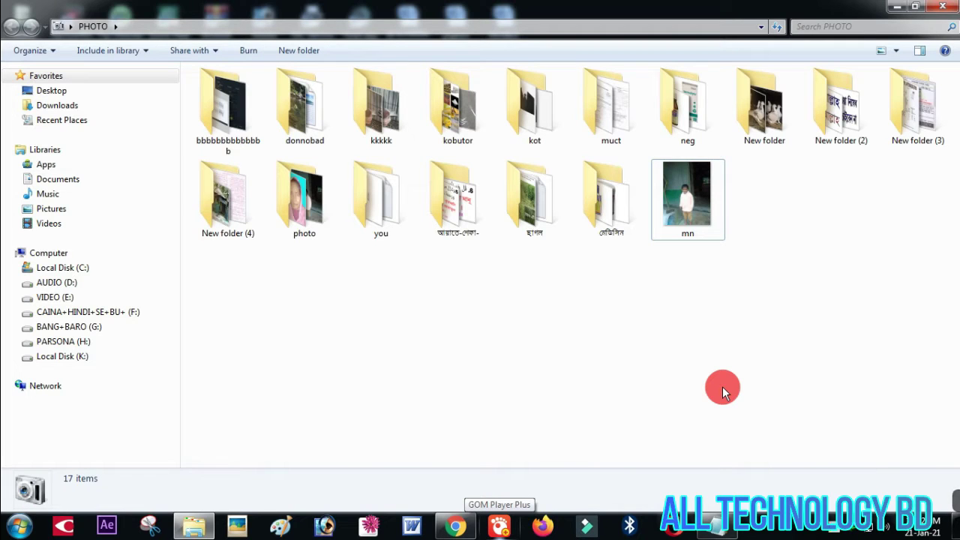
{"action": "left_click", "coordinate": [694, 206]}
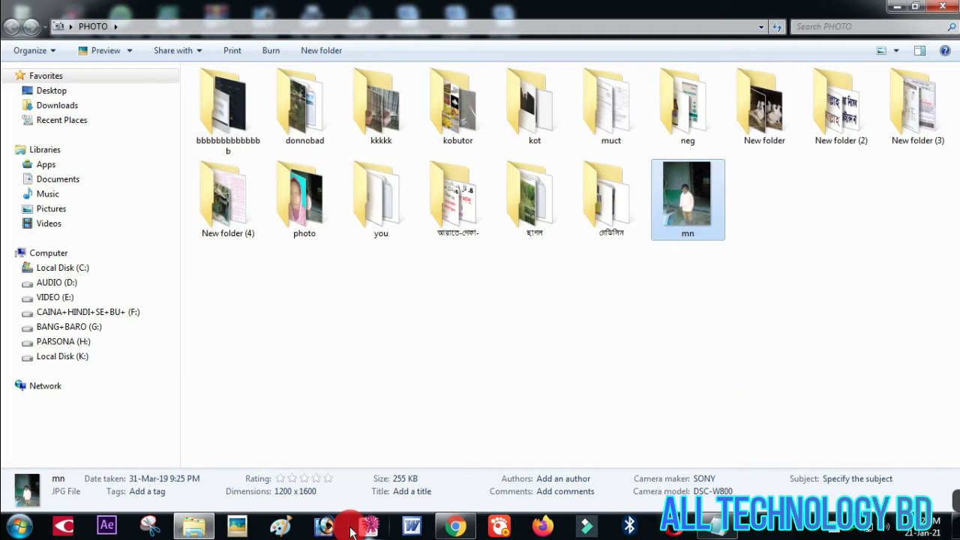
{"action": "left_click", "coordinate": [901, 8]}
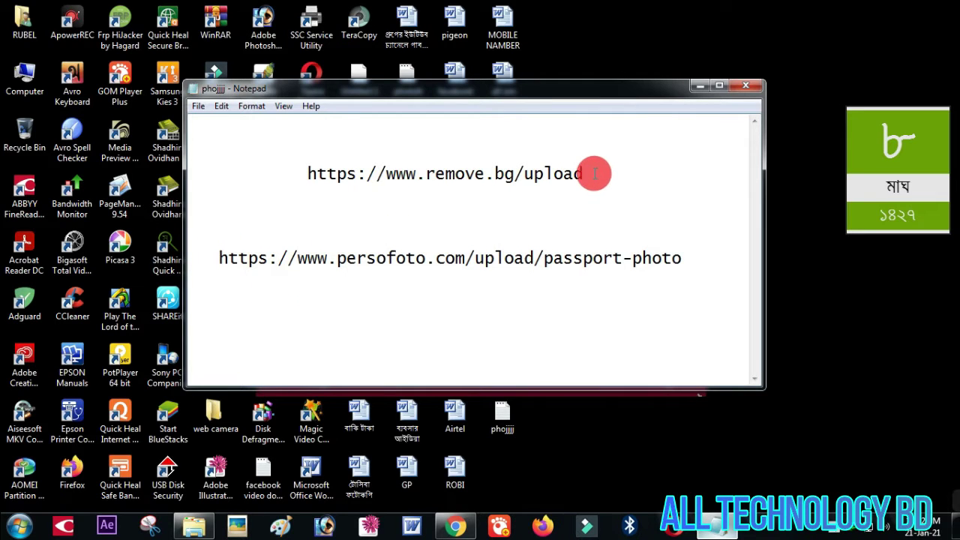
Copy the persofoto passport-photo address from Notepad and bring up Chrome's address bar
{"action": "left_click_drag", "start_coordinate": [684, 258], "coordinate": [192, 258]}
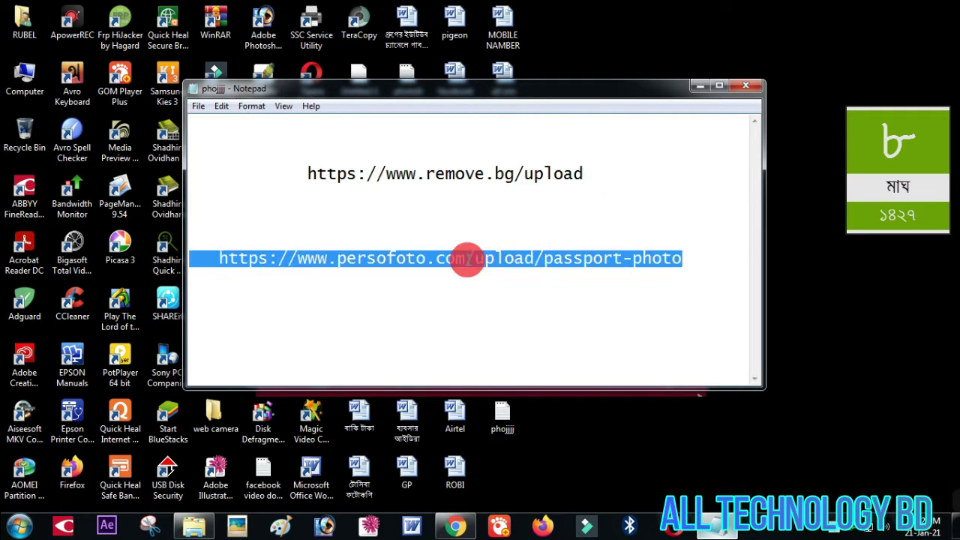
{"action": "left_click", "coordinate": [468, 259]}
{"action": "left_click_drag", "start_coordinate": [219, 258], "coordinate": [680, 259]}
{"action": "right_click", "coordinate": [672, 260]}
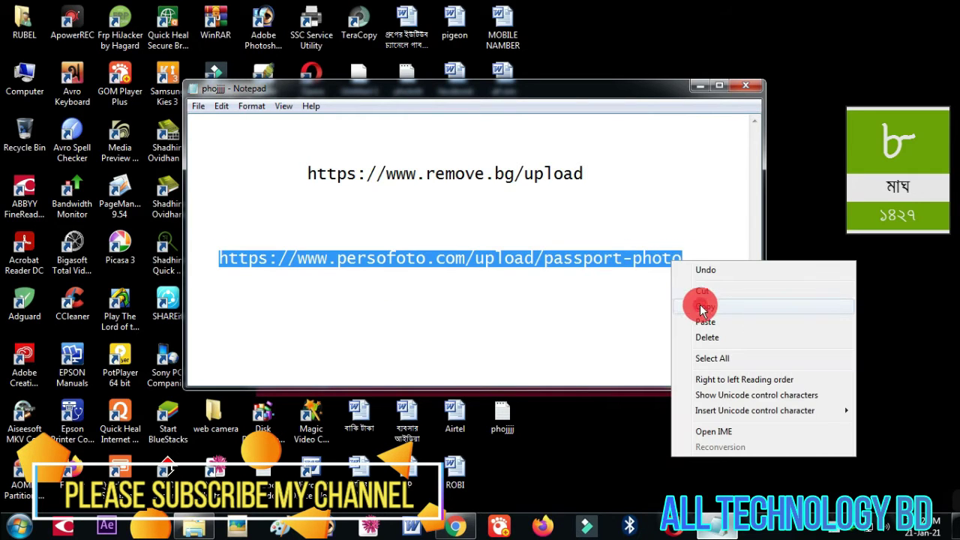
{"action": "left_click", "coordinate": [704, 309]}
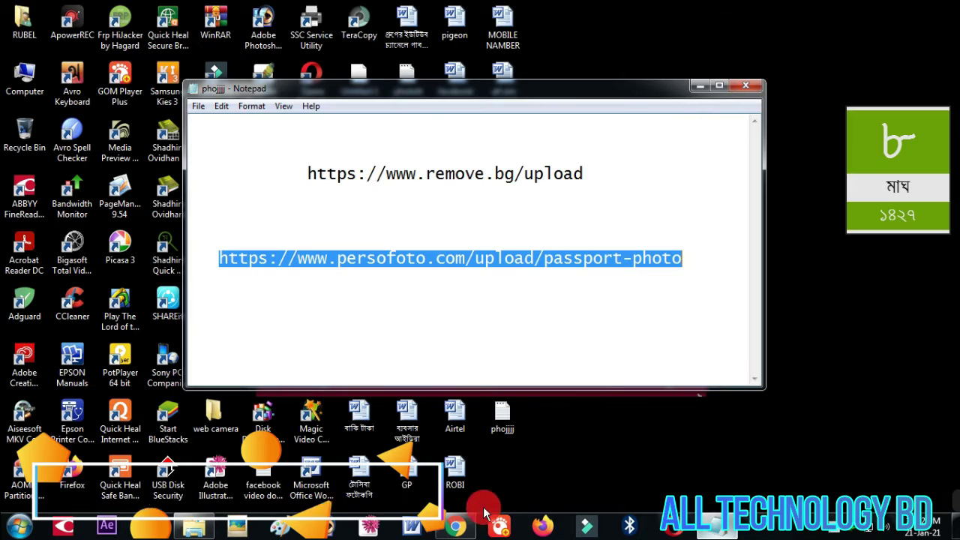
{"action": "left_click", "coordinate": [455, 525]}
{"action": "left_click", "coordinate": [196, 42]}
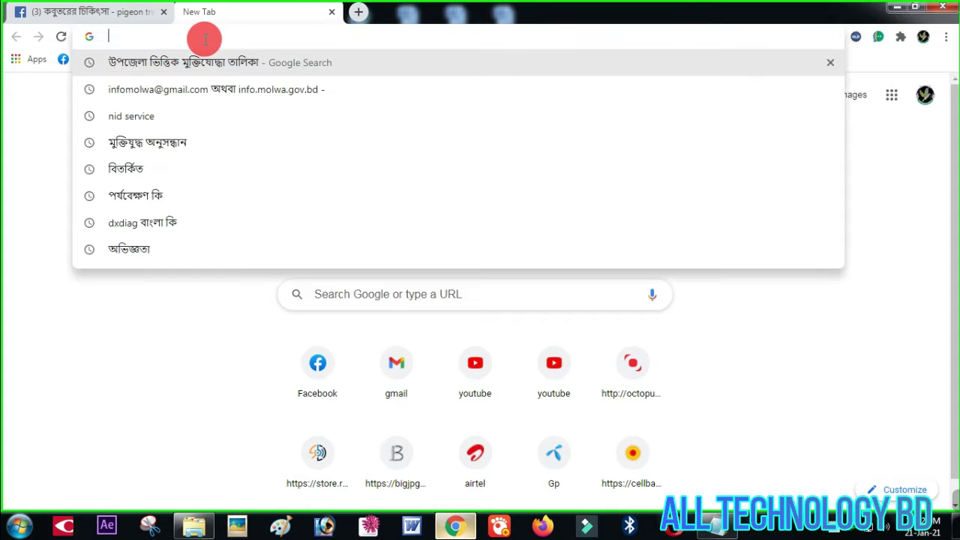
Load the persofoto passport-photo page and open remove.bg's upload page in a new tab
{"action": "key", "text": "ctrl+v"}
{"action": "key", "text": "Return"}
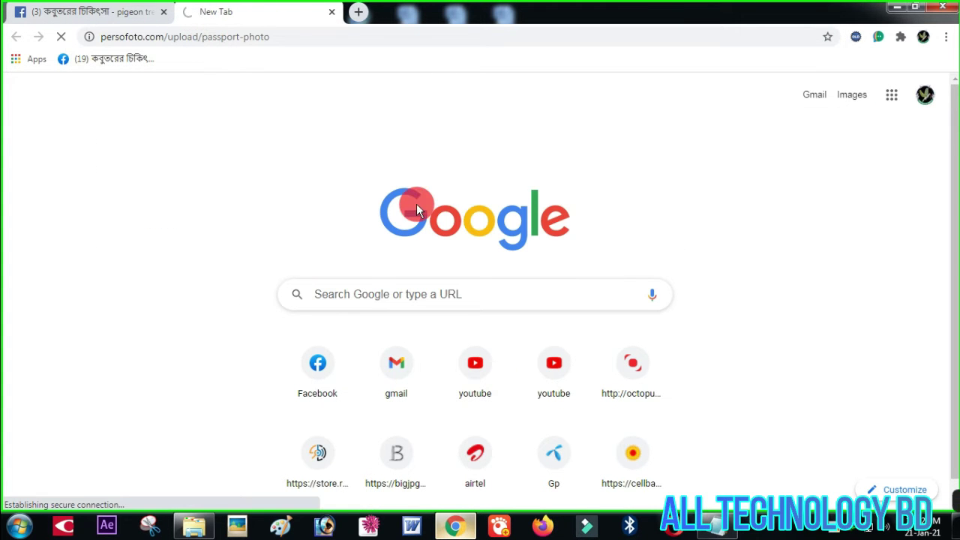
{"action": "key", "text": "alt+Tab"}
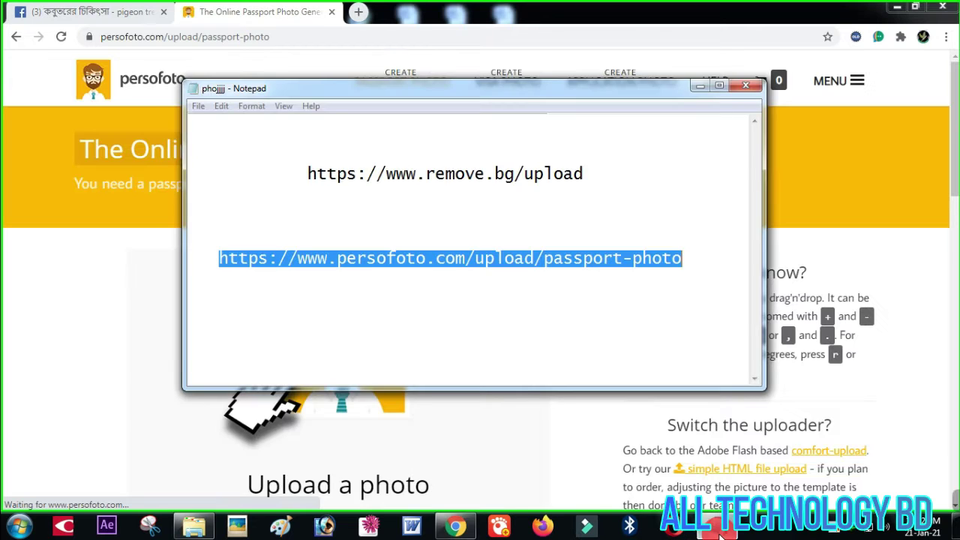
{"action": "left_click_drag", "start_coordinate": [585, 174], "coordinate": [312, 172]}
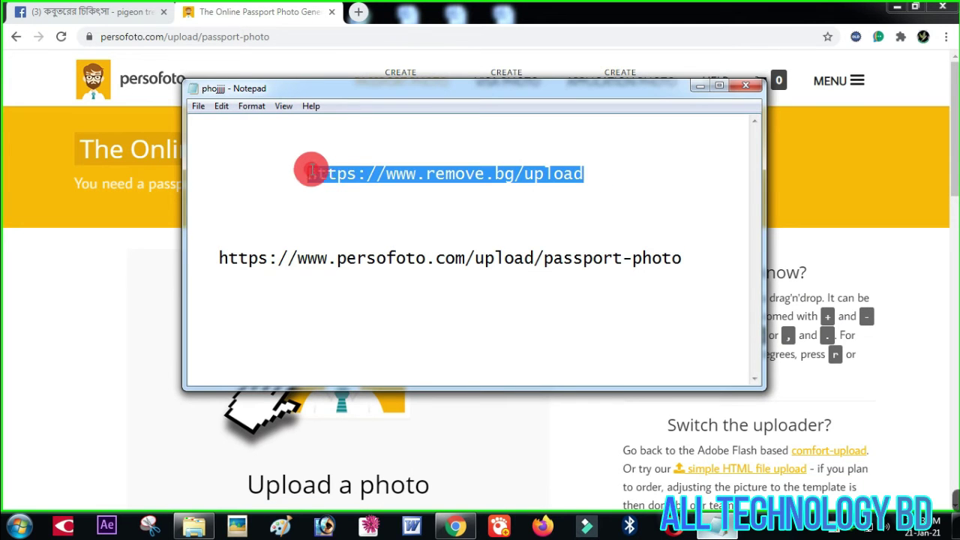
{"action": "left_click", "coordinate": [360, 36]}
{"action": "left_click", "coordinate": [358, 12]}
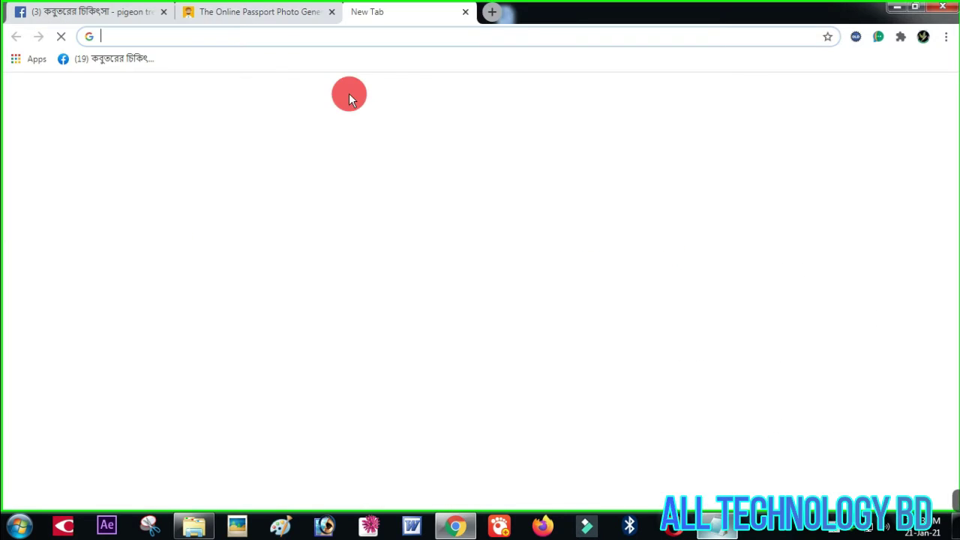
{"action": "key", "text": "ctrl+v"}
{"action": "key", "text": "Return"}
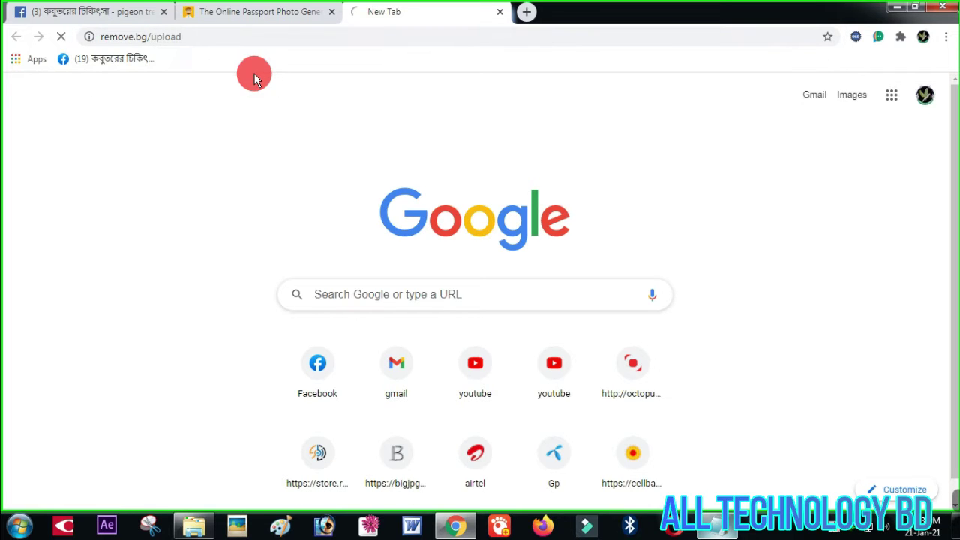
Return to the persofoto tab and bring up its image chooser on PHOTO
{"action": "left_click", "coordinate": [254, 14]}
{"action": "scroll", "coordinate": [339, 365], "scroll_direction": "down", "scroll_amount": 2}
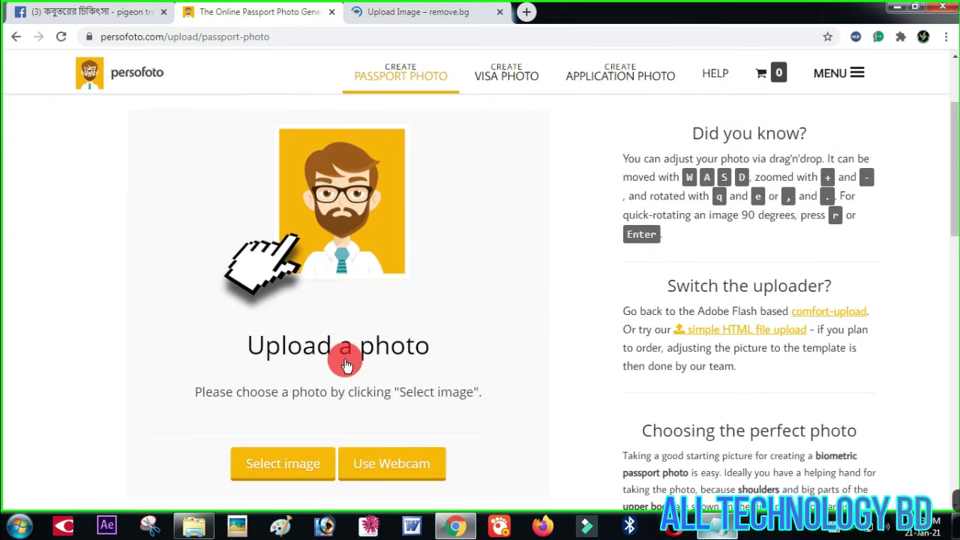
{"action": "scroll", "coordinate": [377, 285], "scroll_direction": "up", "scroll_amount": 1}
{"action": "scroll", "coordinate": [315, 354], "scroll_direction": "down", "scroll_amount": 1}
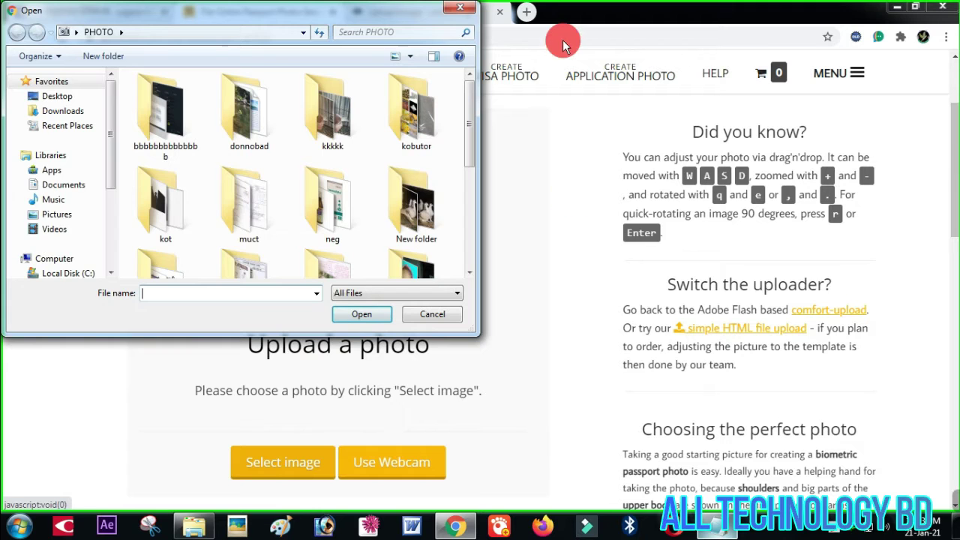
Pick the mn photo in the Open dialog and upload it into persofoto's editor
{"action": "left_click_drag", "start_coordinate": [463, 135], "coordinate": [468, 221]}
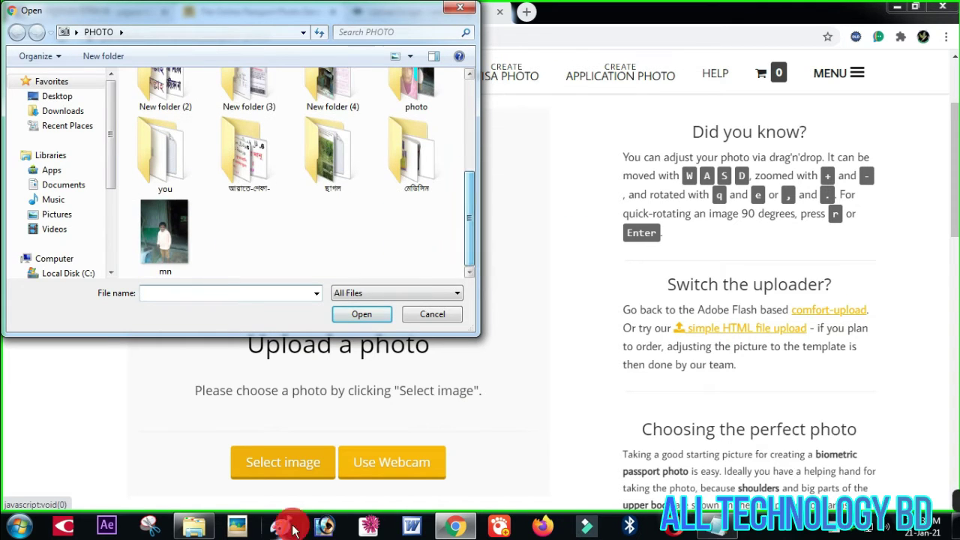
{"action": "key", "text": "super+Up"}
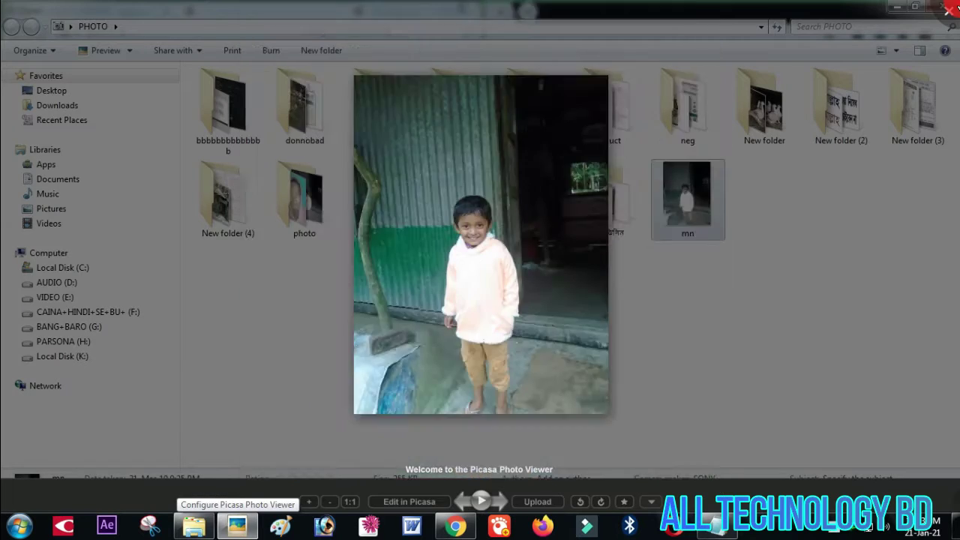
{"action": "left_click", "coordinate": [948, 9]}
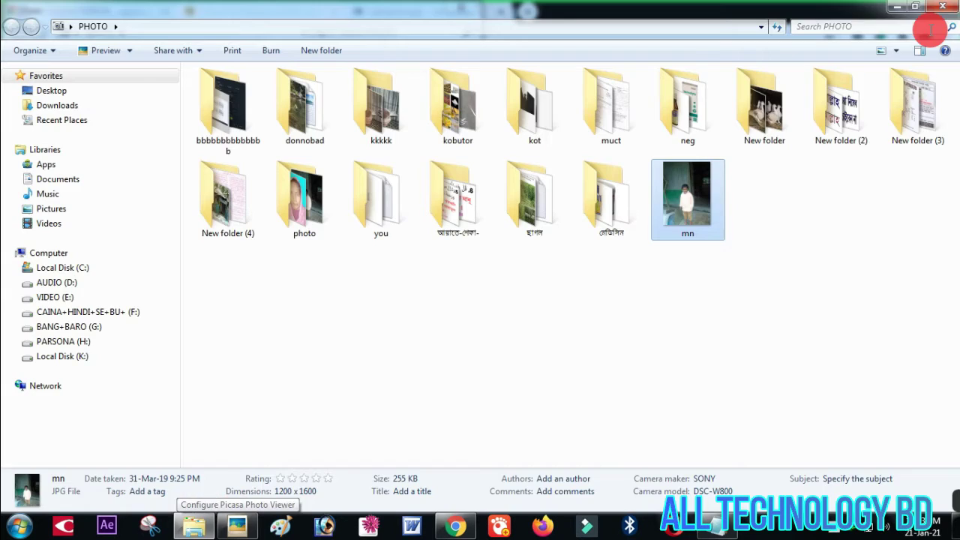
{"action": "left_click", "coordinate": [916, 6]}
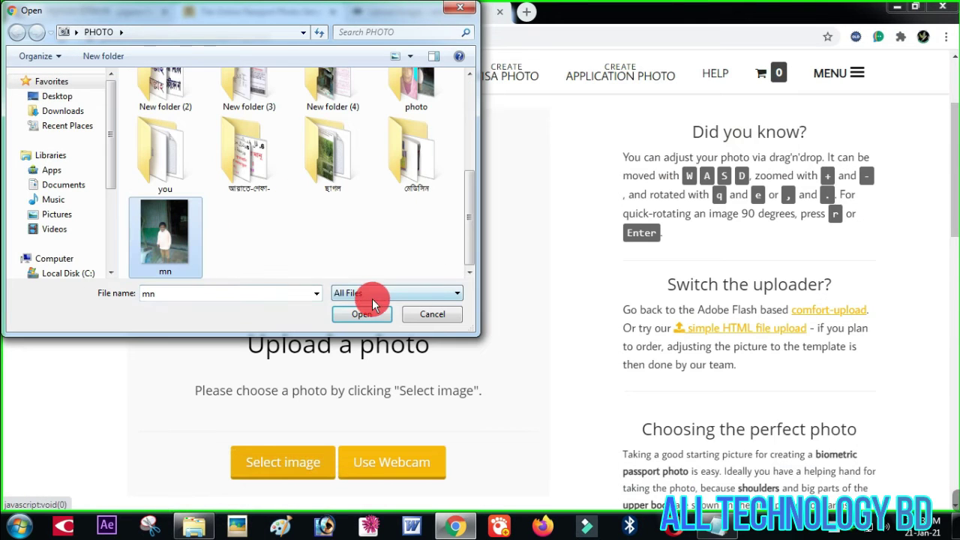
{"action": "left_click", "coordinate": [361, 314]}
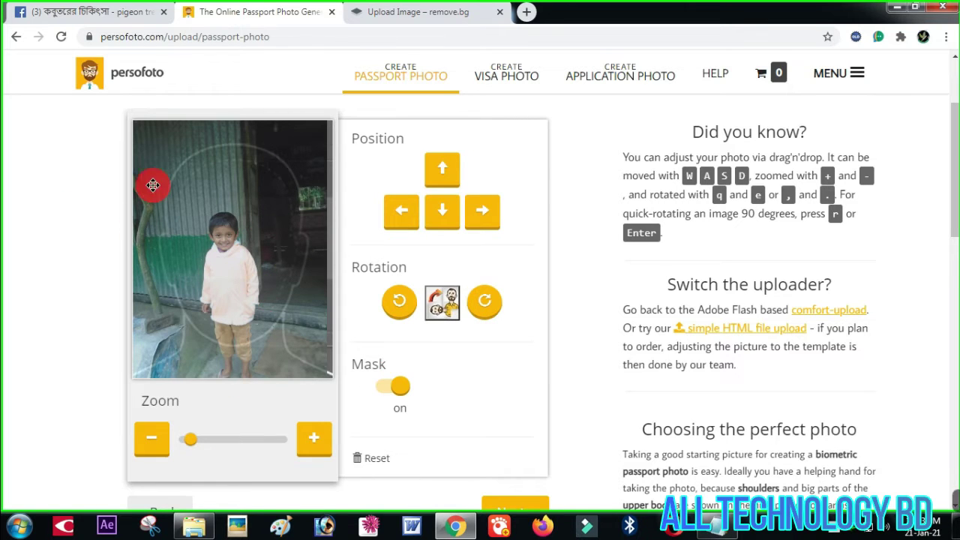
Zoom, shift and rotate the child's photo to place the face inside the crop frame
{"action": "left_click_drag", "start_coordinate": [189, 440], "coordinate": [222, 441]}
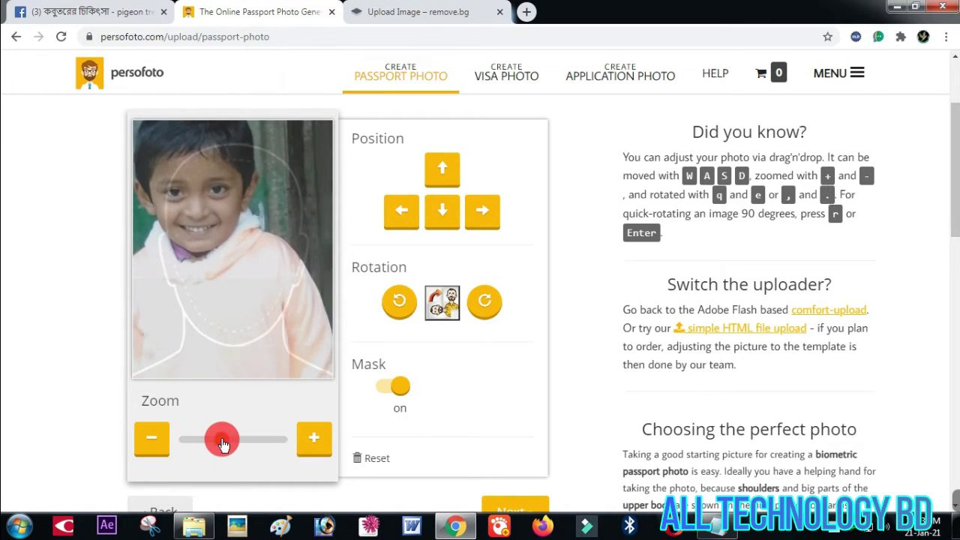
{"action": "mouse_move", "coordinate": [243, 242]}
{"action": "left_mouse_down"}
{"action": "mouse_move", "coordinate": [247, 266]}
{"action": "mouse_move", "coordinate": [235, 275]}
{"action": "left_mouse_up"}
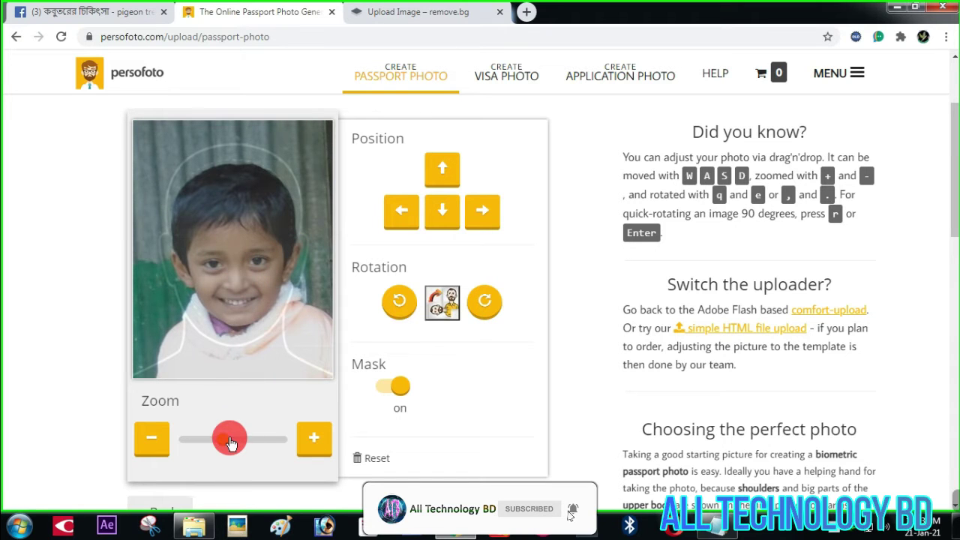
{"action": "left_click_drag", "start_coordinate": [223, 443], "coordinate": [226, 441]}
{"action": "mouse_move", "coordinate": [214, 268]}
{"action": "left_mouse_down"}
{"action": "mouse_move", "coordinate": [229, 273]}
{"action": "mouse_move", "coordinate": [218, 274]}
{"action": "left_mouse_up"}
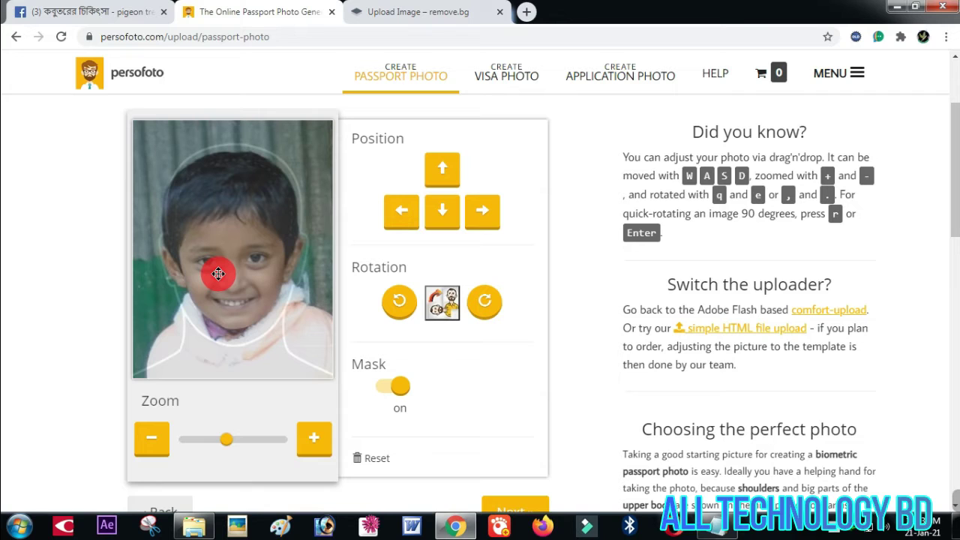
{"action": "left_click", "coordinate": [433, 225]}
{"action": "left_click", "coordinate": [417, 210]}
{"action": "left_click", "coordinate": [441, 172]}
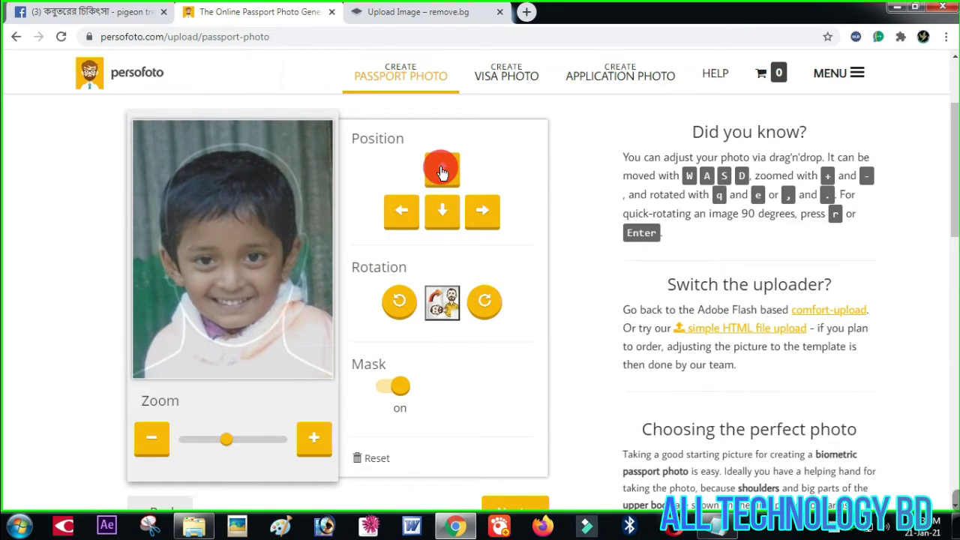
{"action": "left_click", "coordinate": [484, 218]}
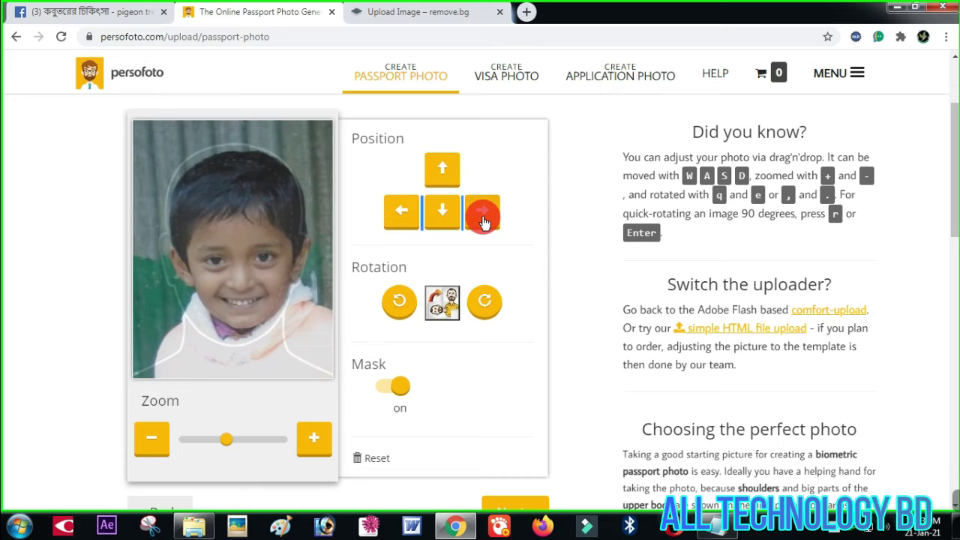
{"action": "left_click", "coordinate": [486, 299]}
{"action": "left_click", "coordinate": [376, 323]}
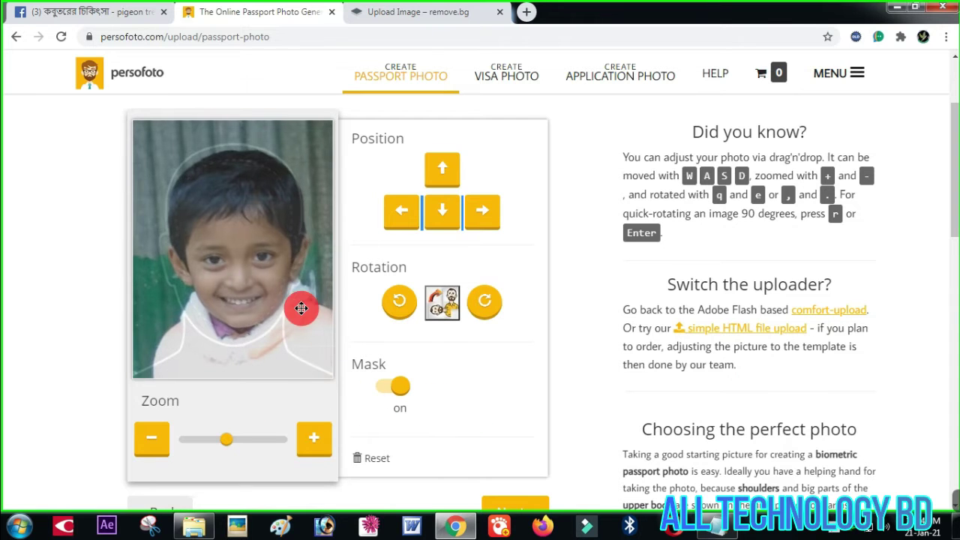
Turn the head-outline mask on and fine-tune position and zoom to fit the outline
{"action": "left_click", "coordinate": [403, 390]}
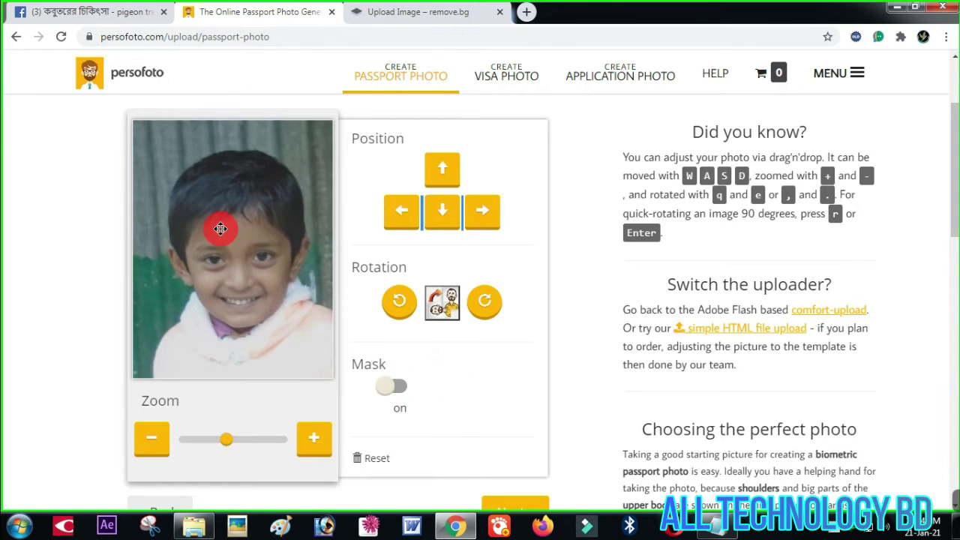
{"action": "left_click", "coordinate": [399, 389]}
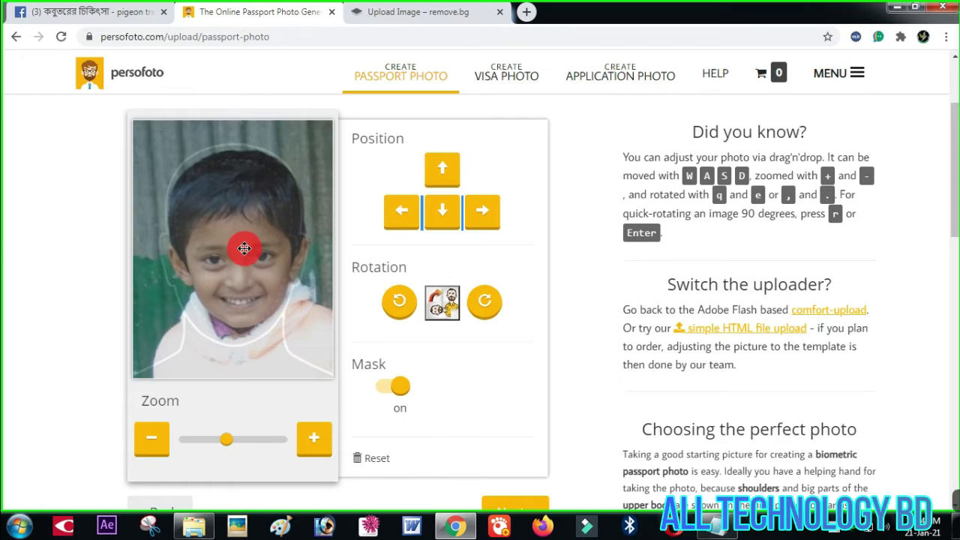
{"action": "left_click_drag", "start_coordinate": [244, 240], "coordinate": [233, 228]}
{"action": "left_click_drag", "start_coordinate": [226, 441], "coordinate": [224, 442]}
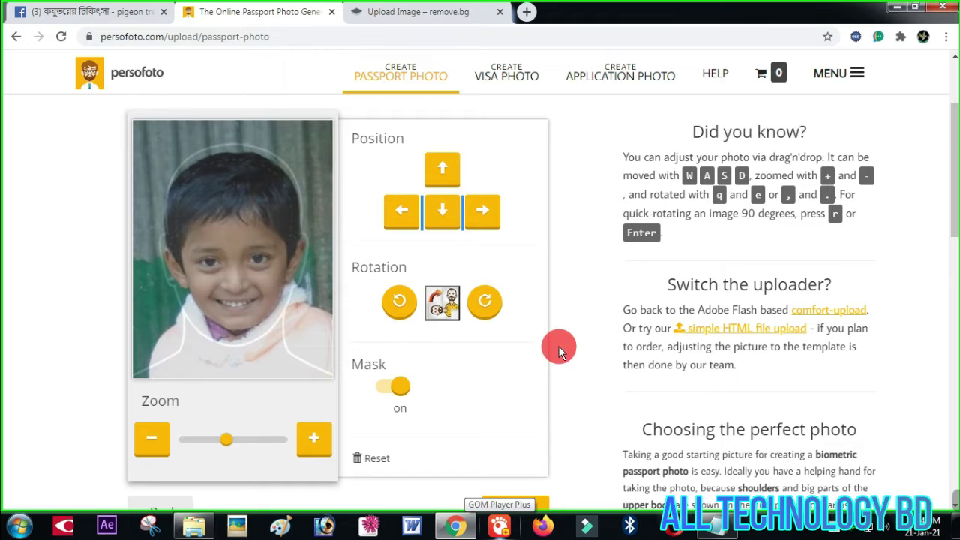
{"action": "scroll", "coordinate": [447, 438], "scroll_direction": "down", "scroll_amount": 2}
{"action": "scroll", "coordinate": [382, 364], "scroll_direction": "up", "scroll_amount": 2}
{"action": "scroll", "coordinate": [504, 404], "scroll_direction": "down", "scroll_amount": 2}
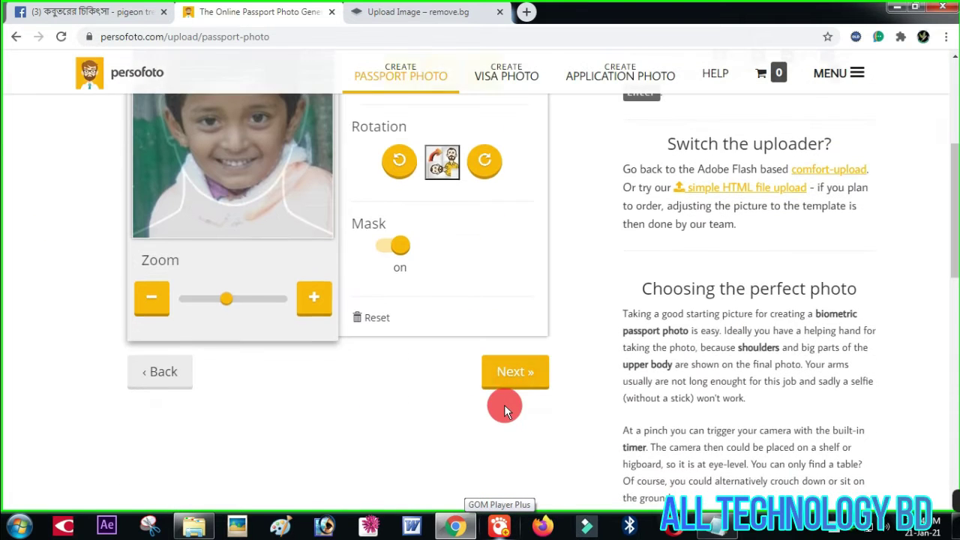
Proceed through Next and Complete to the 35 × 45 mm passport result page
{"action": "left_click", "coordinate": [506, 378]}
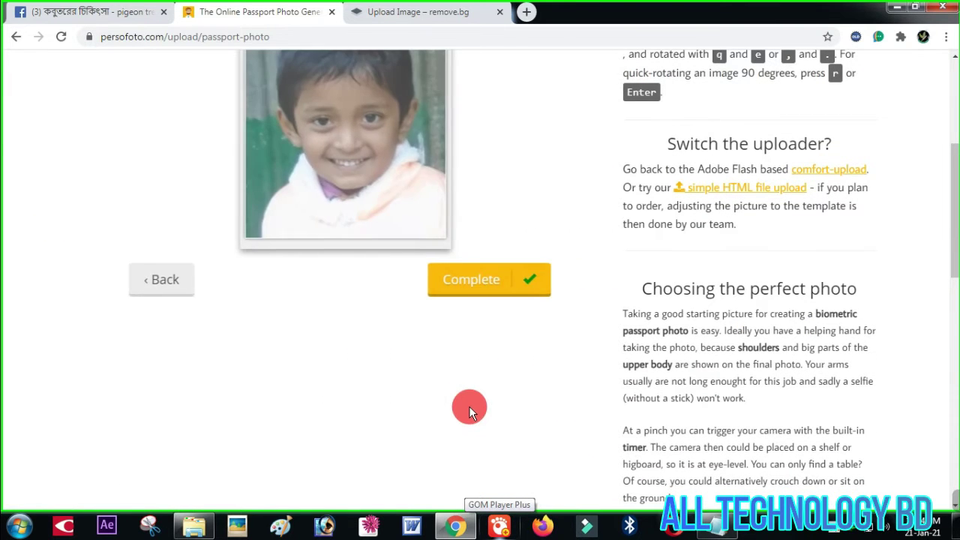
{"action": "scroll", "coordinate": [469, 406], "scroll_direction": "up", "scroll_amount": 2}
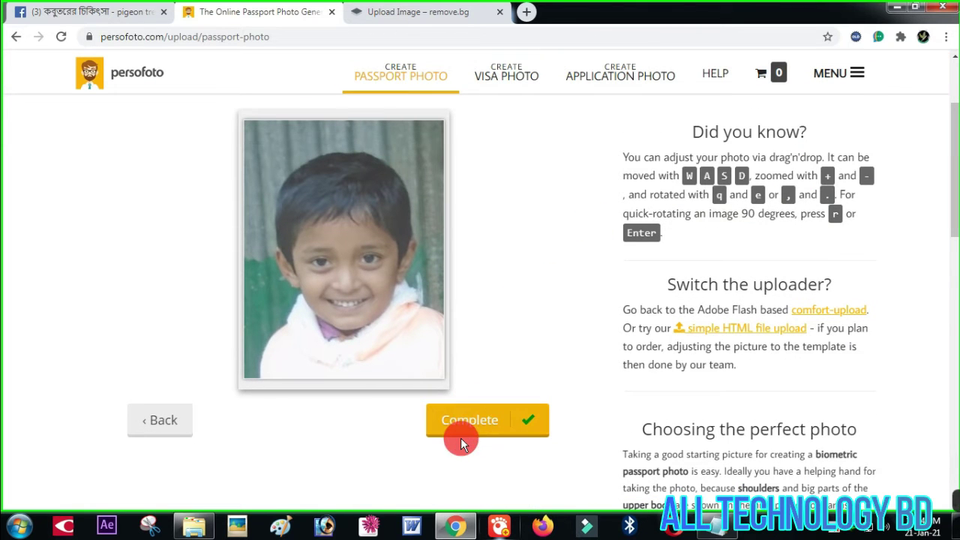
{"action": "left_click", "coordinate": [500, 435]}
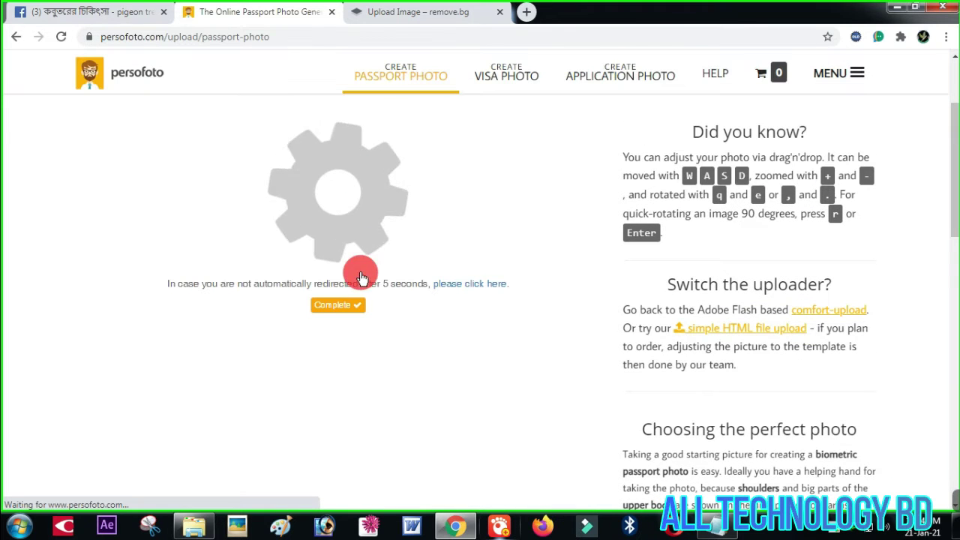
{"action": "scroll", "coordinate": [102, 314], "scroll_direction": "down", "scroll_amount": 1}
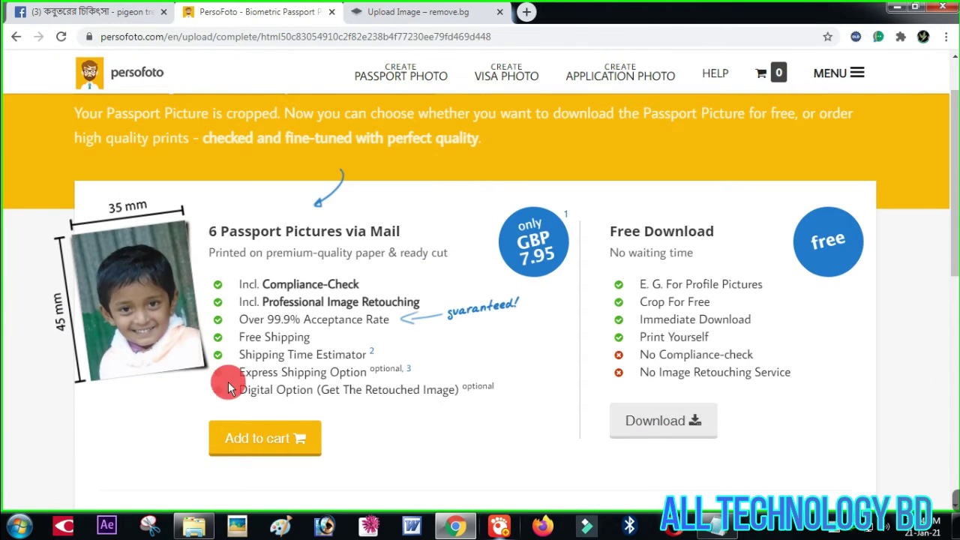
Download the free passport picture and open the Downloads folder holding my-passport-photo
{"action": "scroll", "coordinate": [337, 428], "scroll_direction": "down", "scroll_amount": 2}
{"action": "scroll", "coordinate": [788, 232], "scroll_direction": "up", "scroll_amount": 1}
{"action": "left_click", "coordinate": [669, 360]}
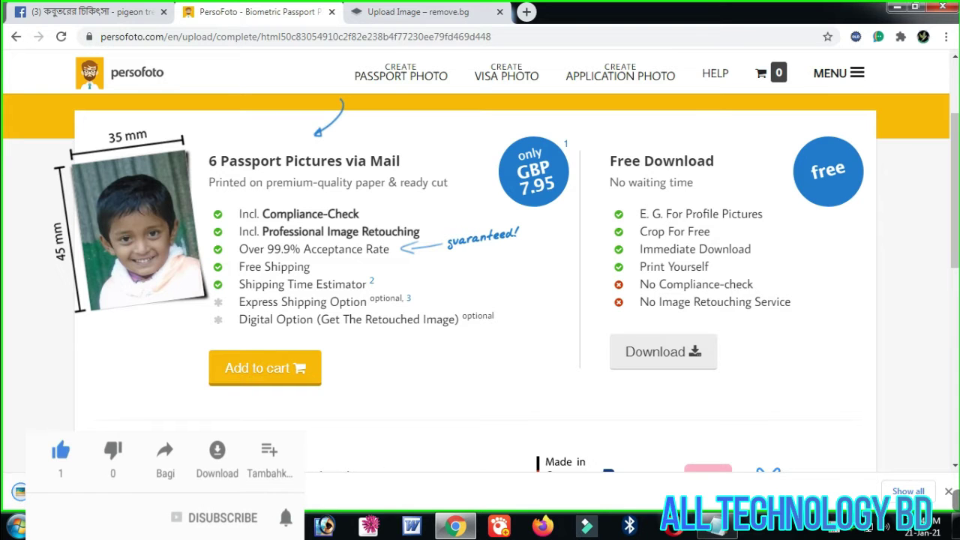
{"action": "left_click", "coordinate": [889, 6]}
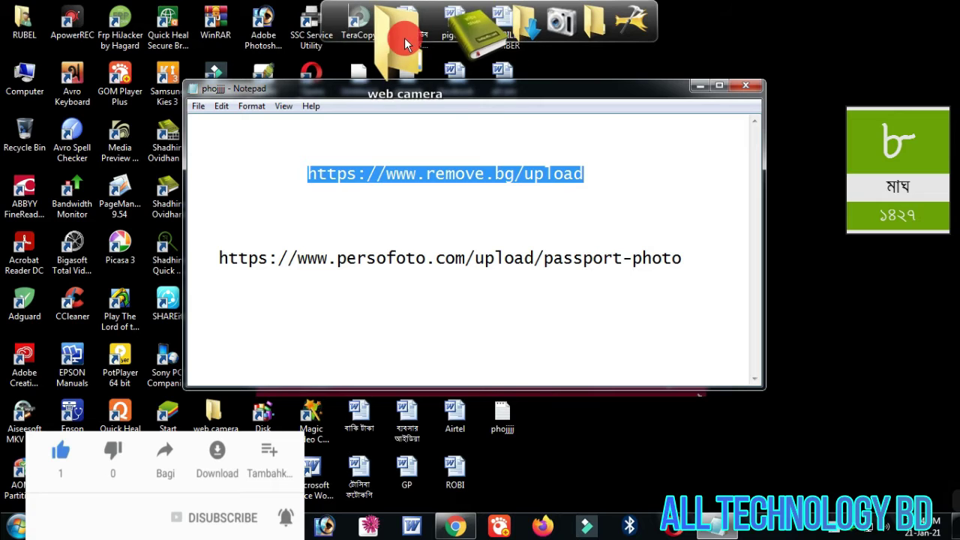
{"action": "left_click", "coordinate": [467, 51]}
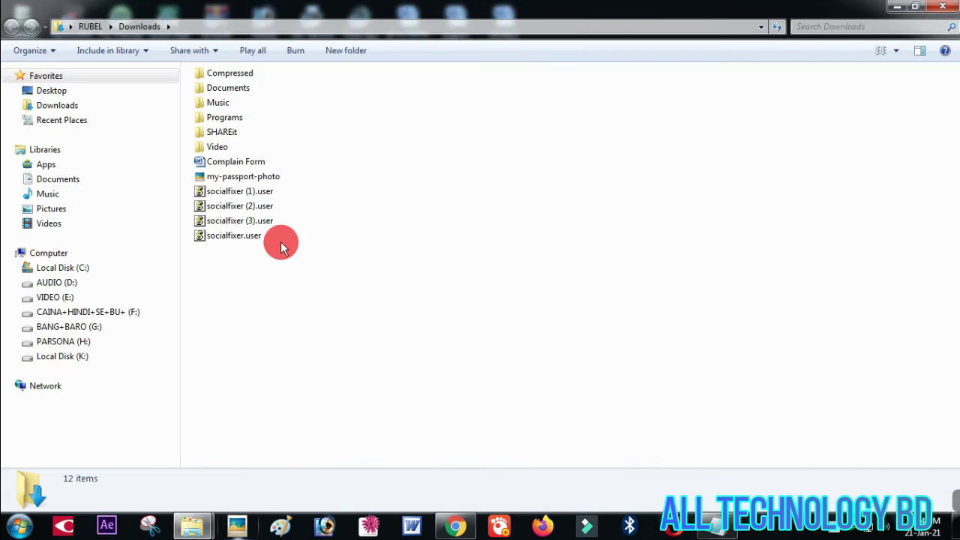
Cut my-passport-photo from Downloads and paste it into the PHOTO folder
{"action": "left_click", "coordinate": [218, 176]}
{"action": "right_click", "coordinate": [219, 178]}
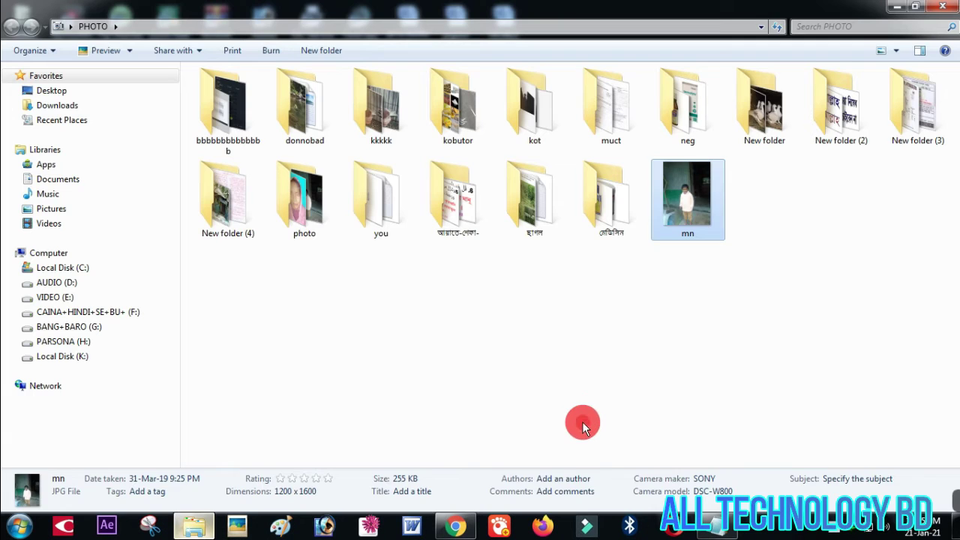
{"action": "right_click", "coordinate": [578, 423]}
{"action": "left_click", "coordinate": [606, 326]}
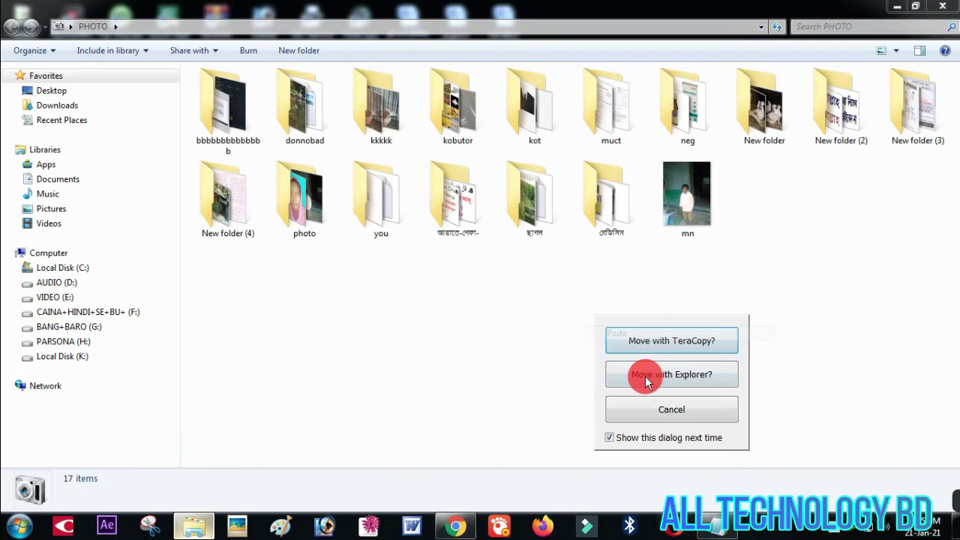
{"action": "left_click", "coordinate": [643, 375]}
Preview my-passport-photo, then minimize the PHOTO folder and return to Chrome
{"action": "double_click", "coordinate": [769, 232]}
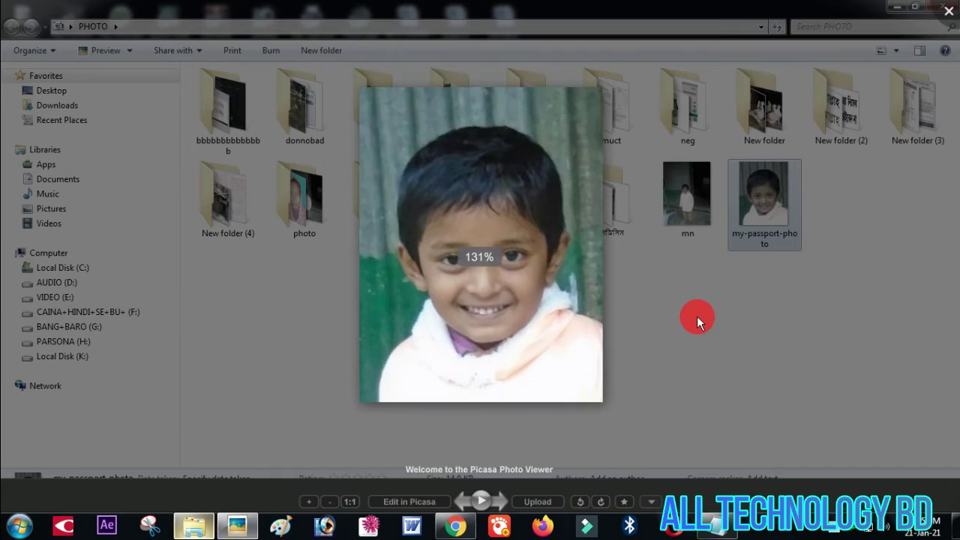
{"action": "left_click", "coordinate": [839, 261]}
{"action": "left_click", "coordinate": [809, 308]}
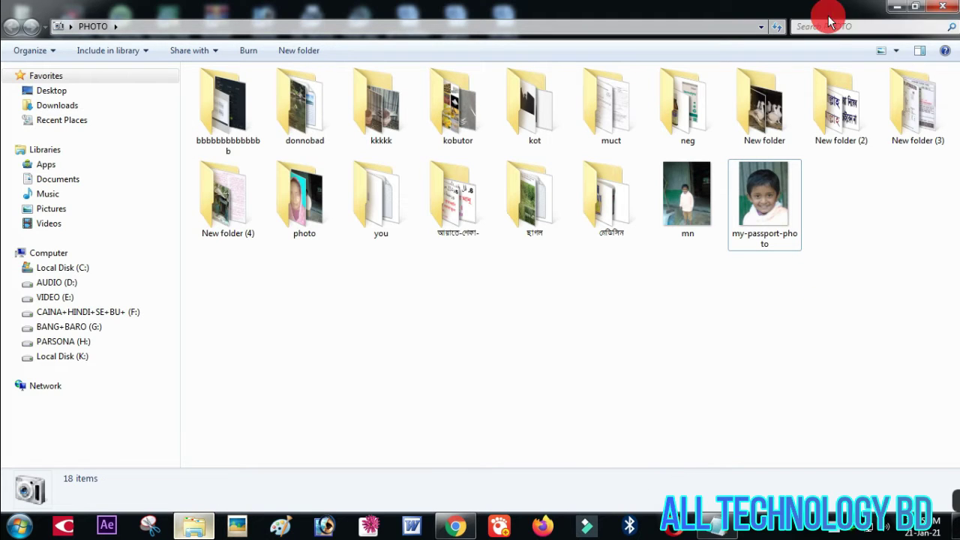
{"action": "left_click", "coordinate": [904, 9]}
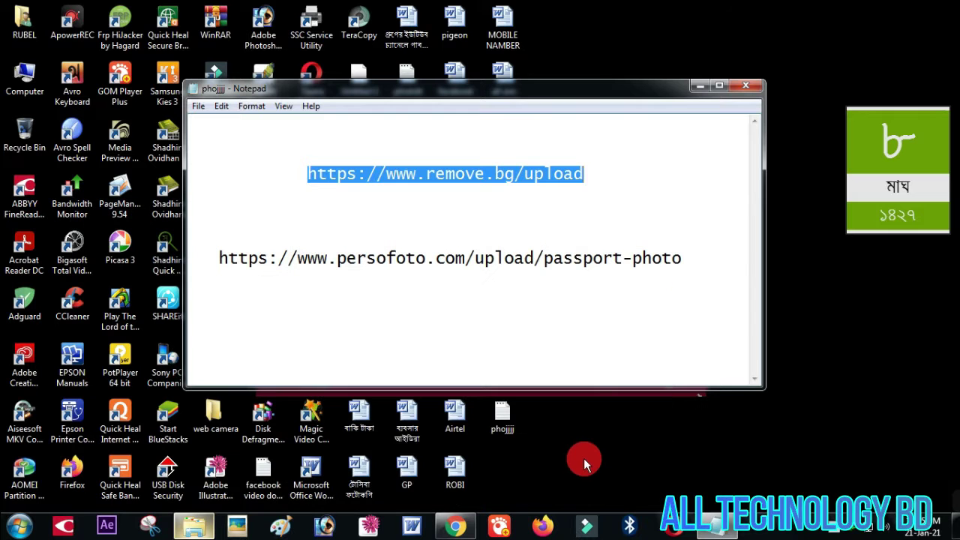
{"action": "left_click", "coordinate": [455, 525]}
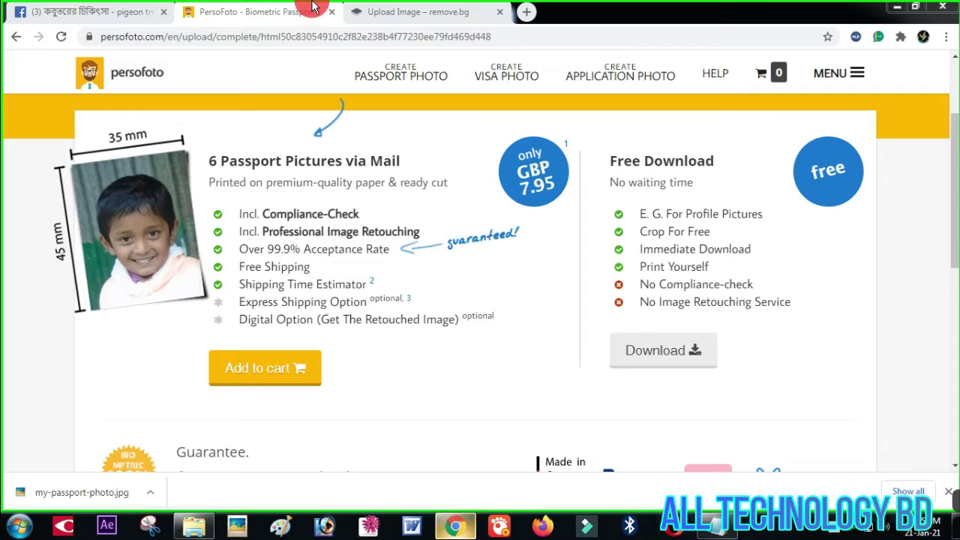
Switch to the remove.bg tab and close the PersoFoto result tab
{"action": "left_click", "coordinate": [420, 12]}
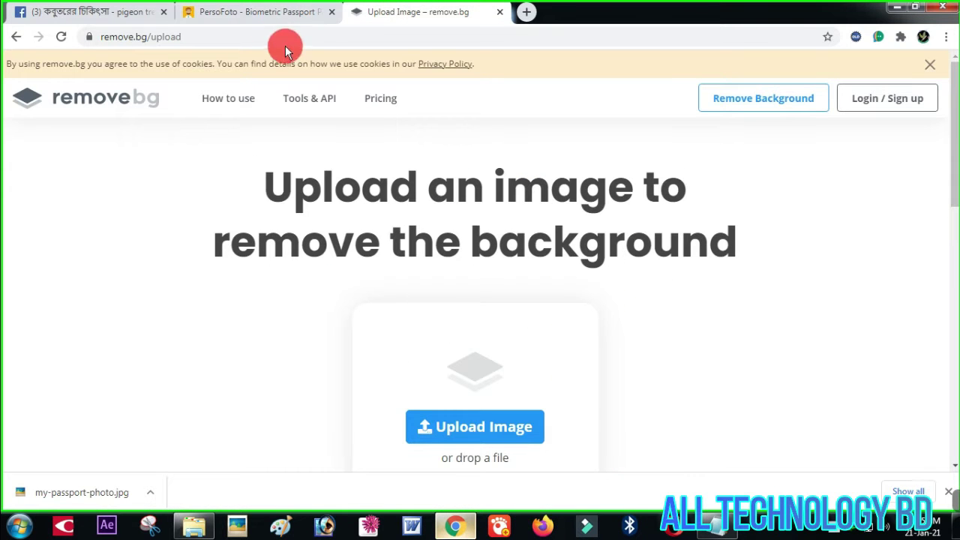
{"action": "scroll", "coordinate": [515, 328], "scroll_direction": "down", "scroll_amount": 2}
{"action": "scroll", "coordinate": [484, 341], "scroll_direction": "up", "scroll_amount": 2}
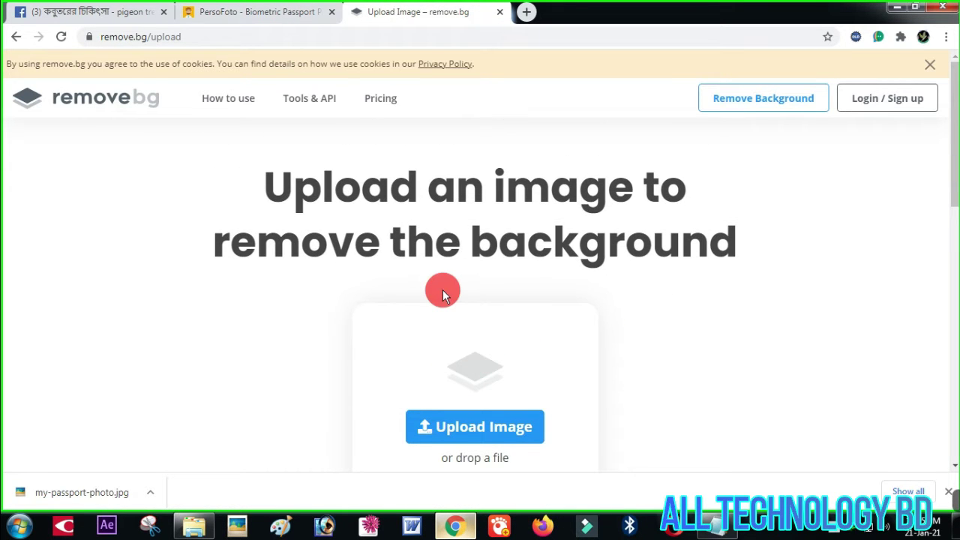
{"action": "left_click", "coordinate": [264, 9]}
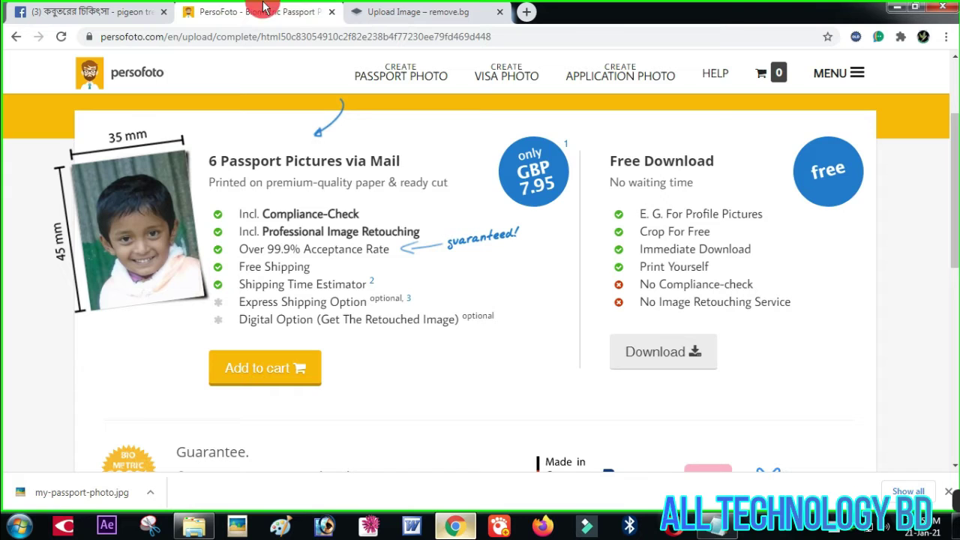
{"action": "left_click", "coordinate": [330, 12]}
{"action": "scroll", "coordinate": [497, 394], "scroll_direction": "down", "scroll_amount": 1}
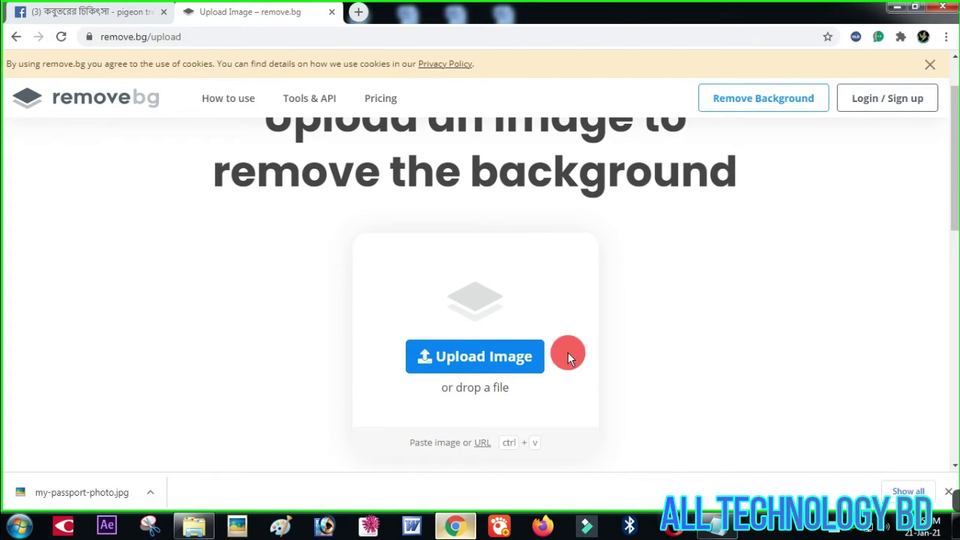
Upload my-passport-photo from PHOTO to remove.bg to strip its background
{"action": "left_click", "coordinate": [569, 390]}
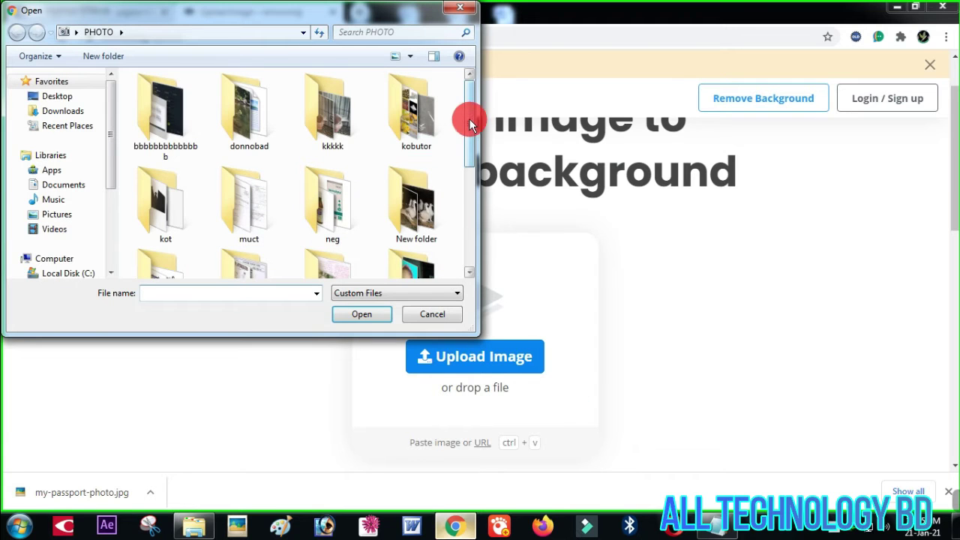
{"action": "left_click_drag", "start_coordinate": [469, 123], "coordinate": [468, 215]}
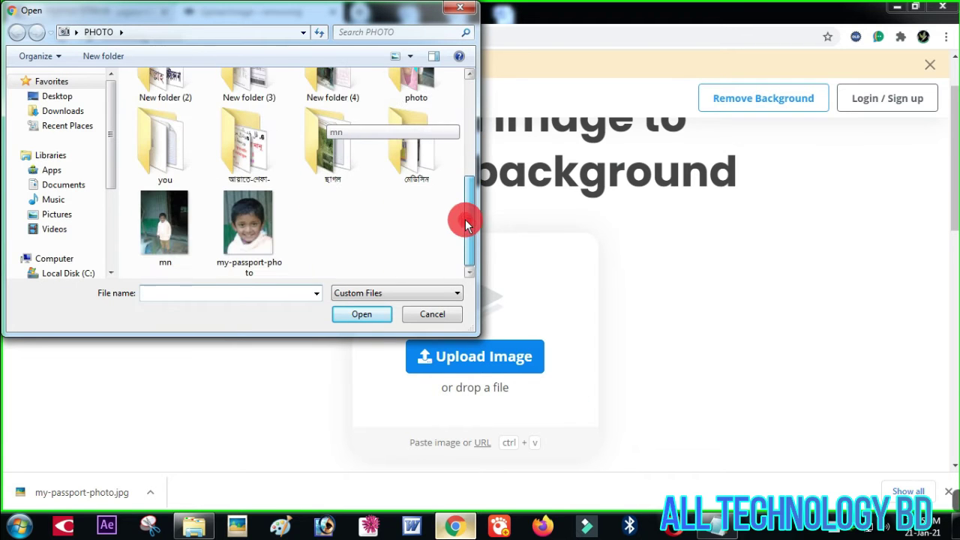
{"action": "left_click", "coordinate": [252, 240]}
{"action": "left_click", "coordinate": [363, 314]}
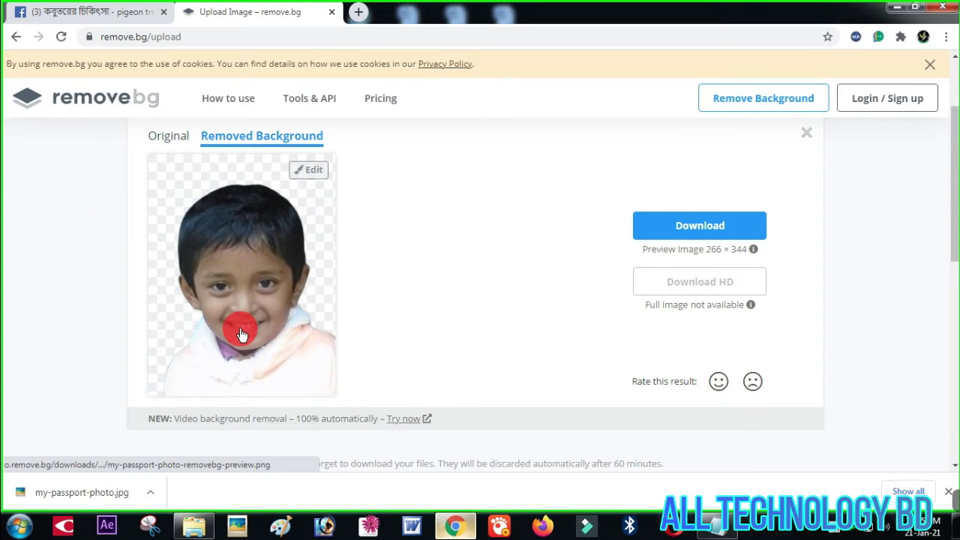
Open the background editor for the cut-out portrait and switch to plain colour backgrounds
{"action": "scroll", "coordinate": [707, 368], "scroll_direction": "down", "scroll_amount": 3}
{"action": "scroll", "coordinate": [708, 377], "scroll_direction": "up", "scroll_amount": 4}
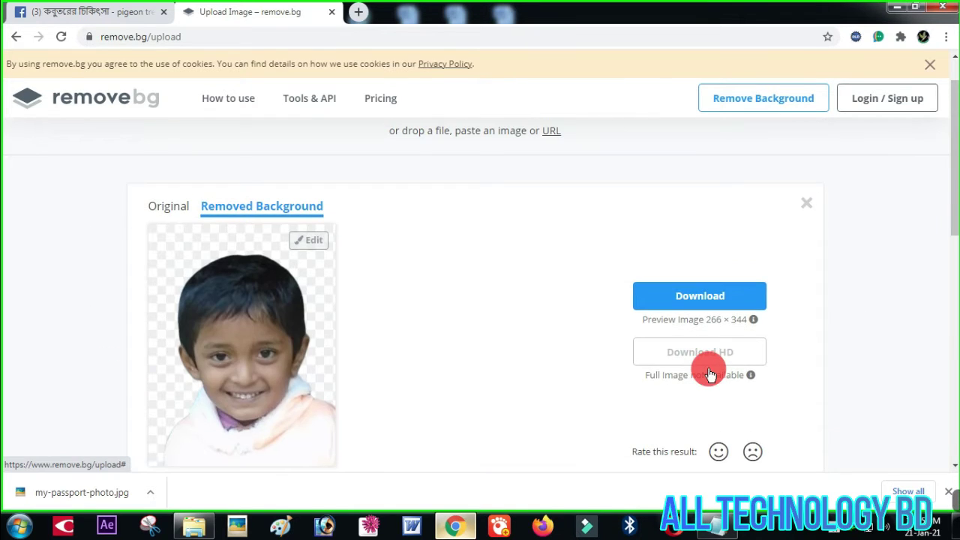
{"action": "left_click", "coordinate": [313, 244]}
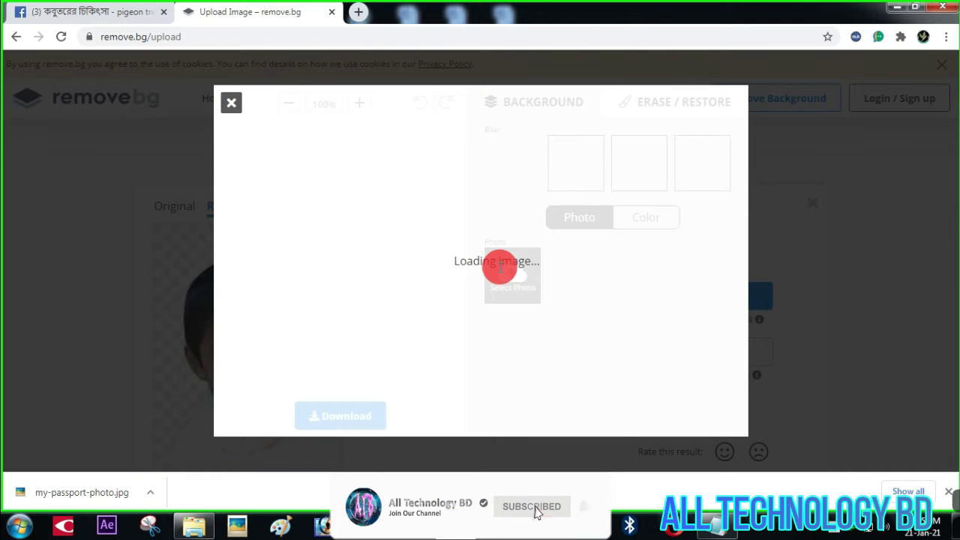
{"action": "scroll", "coordinate": [609, 341], "scroll_direction": "down", "scroll_amount": 2}
{"action": "scroll", "coordinate": [600, 322], "scroll_direction": "up", "scroll_amount": 2}
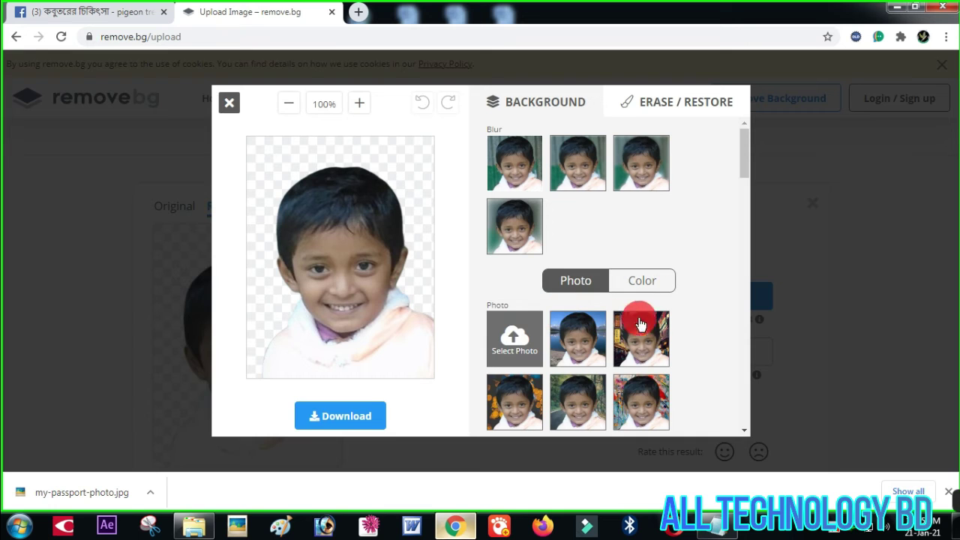
{"action": "left_click", "coordinate": [647, 283]}
Preview blue, cyan, teal, yellow-green and red-orange backgrounds behind the child
{"action": "scroll", "coordinate": [600, 330], "scroll_direction": "down", "scroll_amount": 3}
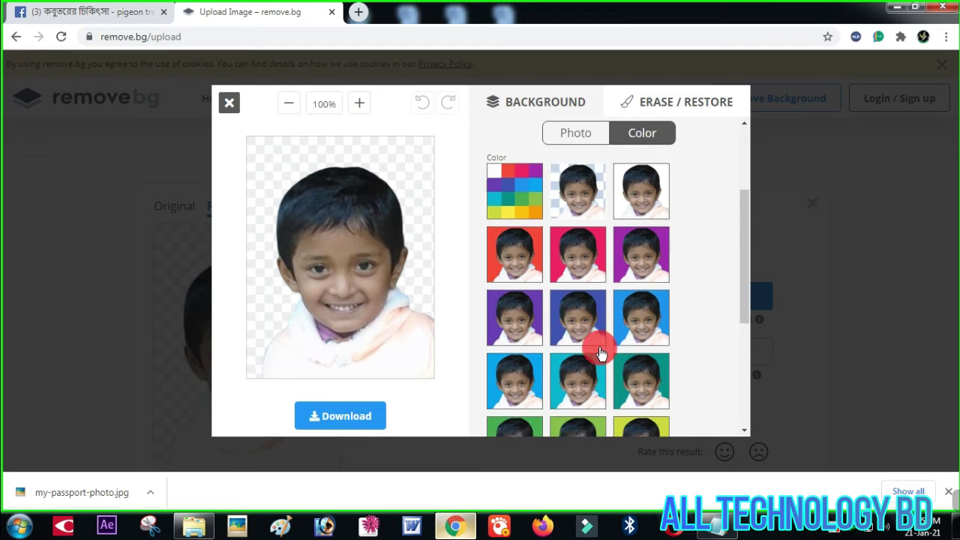
{"action": "left_click", "coordinate": [645, 250]}
{"action": "left_click", "coordinate": [588, 322]}
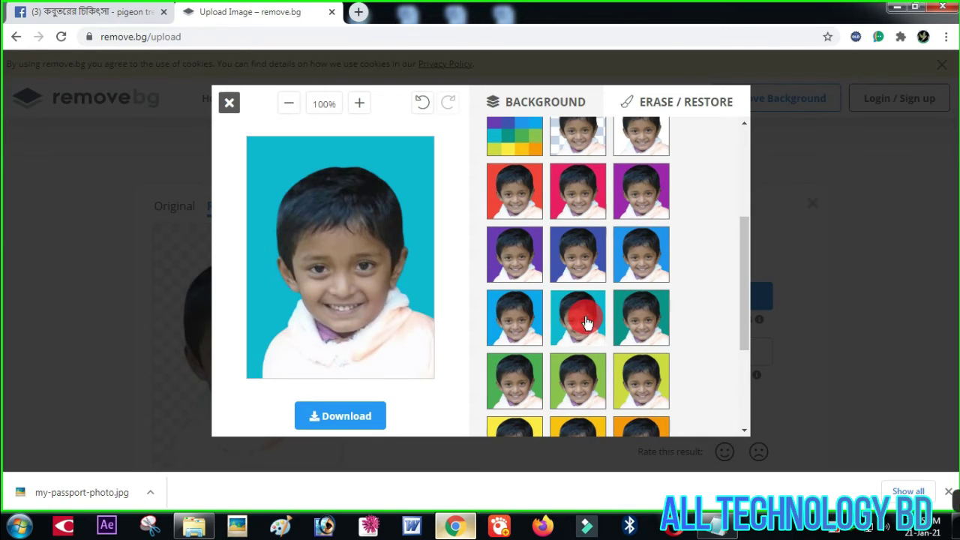
{"action": "left_click", "coordinate": [651, 324]}
{"action": "scroll", "coordinate": [645, 315], "scroll_direction": "down", "scroll_amount": 2}
{"action": "left_click", "coordinate": [622, 236]}
{"action": "left_click", "coordinate": [526, 367]}
Download the blue-background portrait as a PNG image
{"action": "scroll", "coordinate": [608, 393], "scroll_direction": "down", "scroll_amount": 1}
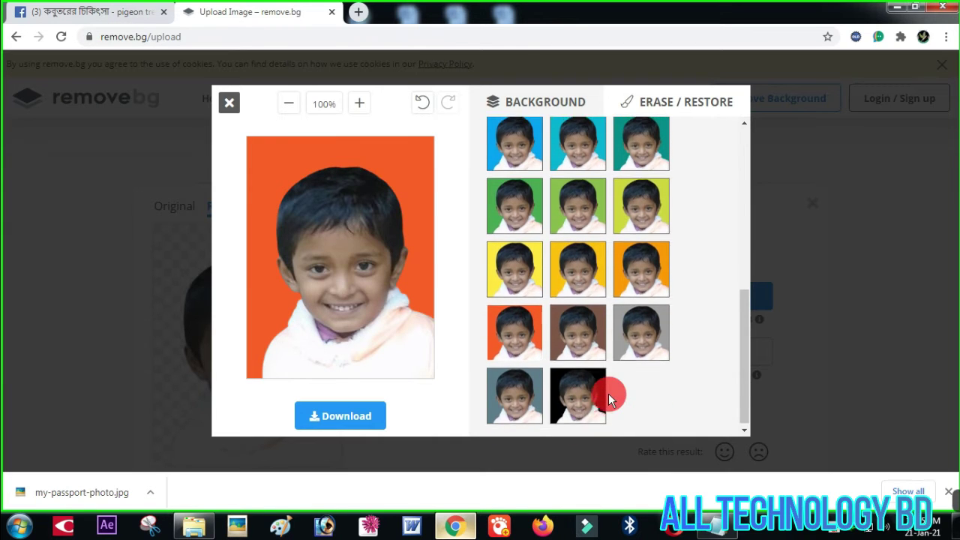
{"action": "scroll", "coordinate": [575, 343], "scroll_direction": "up", "scroll_amount": 4}
{"action": "scroll", "coordinate": [630, 231], "scroll_direction": "up", "scroll_amount": 2}
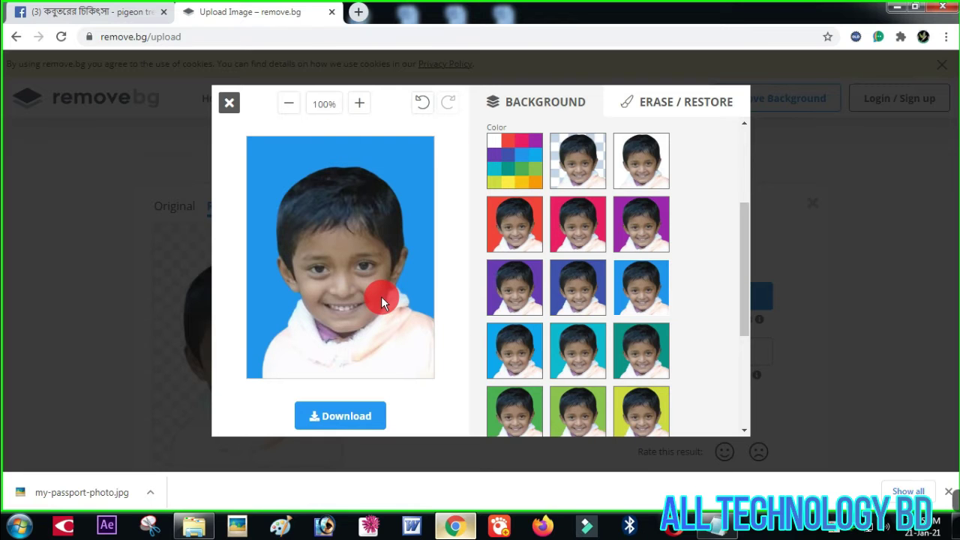
{"action": "left_click", "coordinate": [325, 424]}
{"action": "left_click", "coordinate": [493, 262]}
{"action": "left_click", "coordinate": [194, 527]}
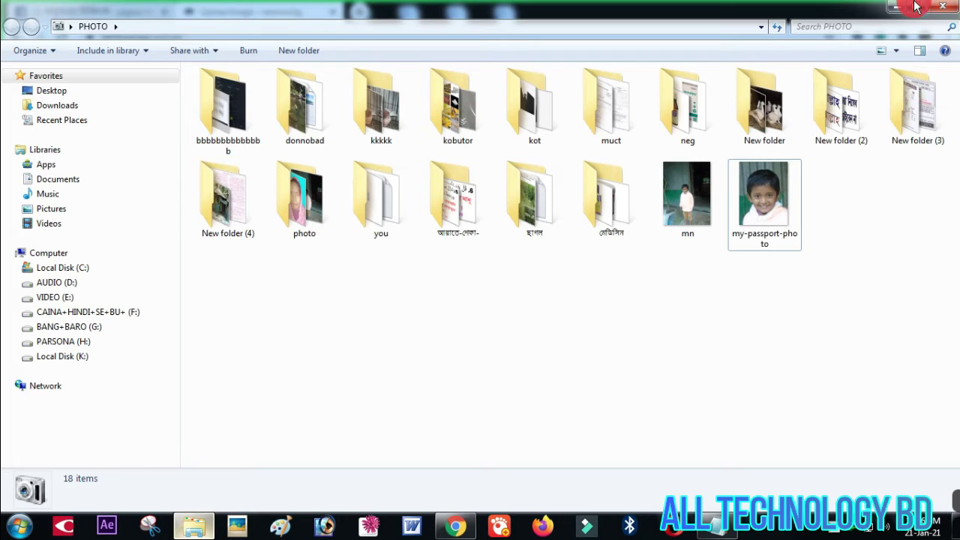
Cut the my-passport-photo-removebg-preview image from the Downloads folder
{"action": "left_click", "coordinate": [894, 6]}
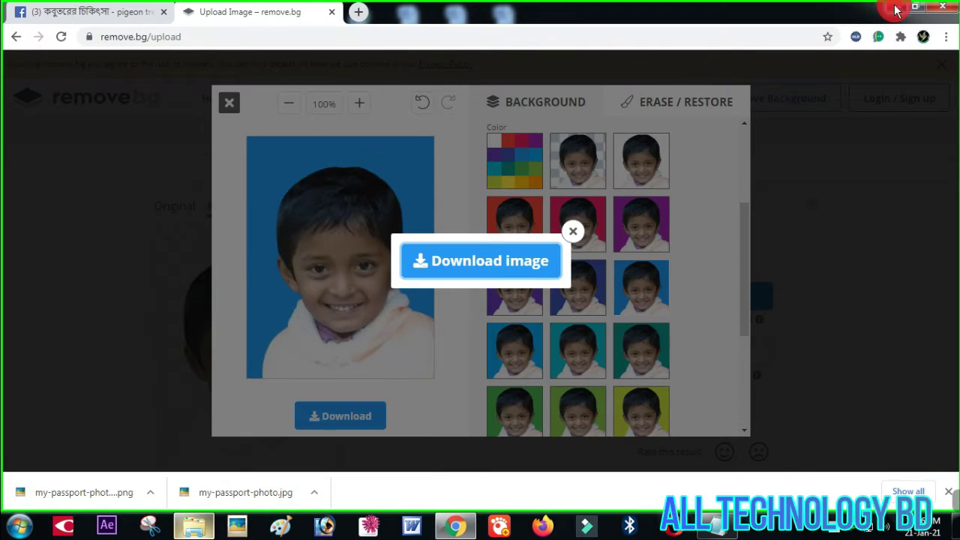
{"action": "left_click", "coordinate": [895, 9]}
{"action": "mouse_move", "coordinate": [465, 42]}
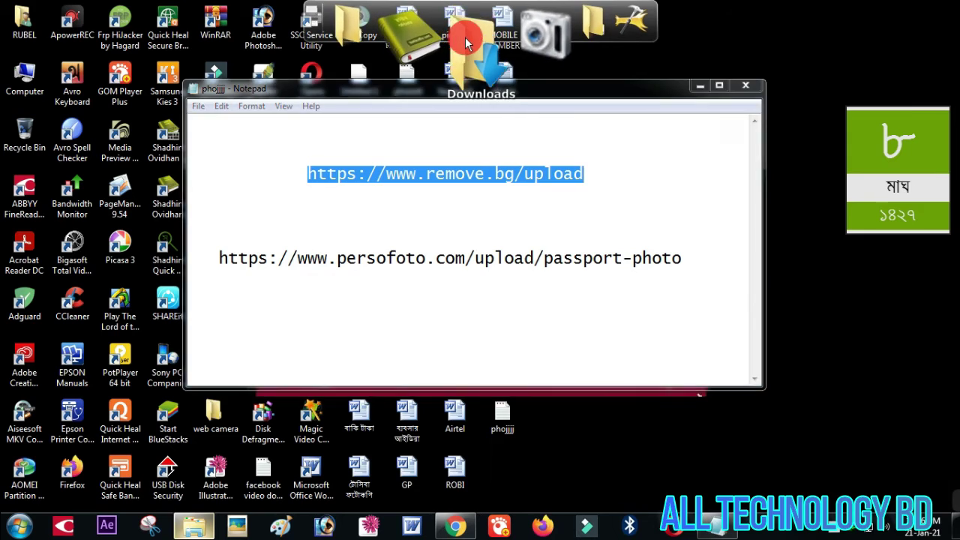
{"action": "left_click", "coordinate": [466, 41]}
{"action": "right_click", "coordinate": [241, 177]}
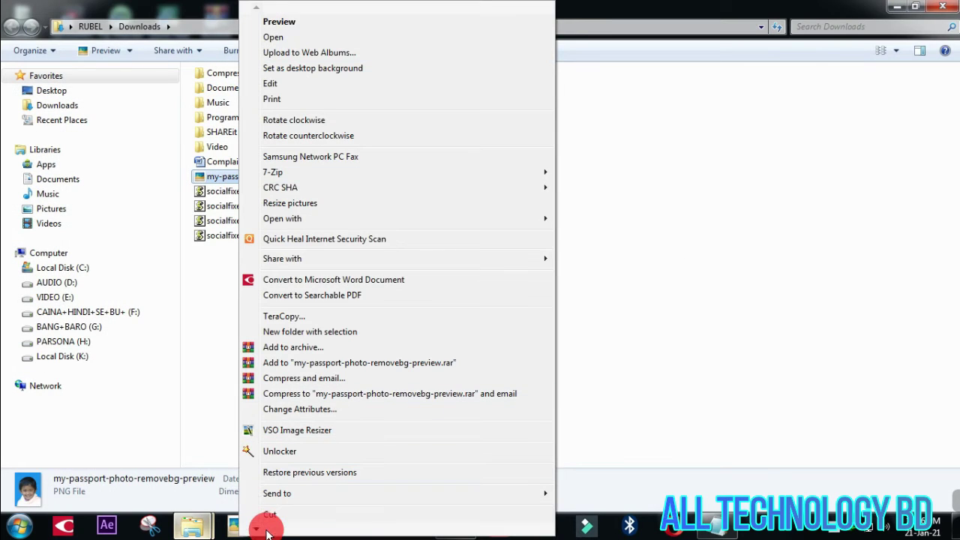
{"action": "left_click", "coordinate": [268, 529]}
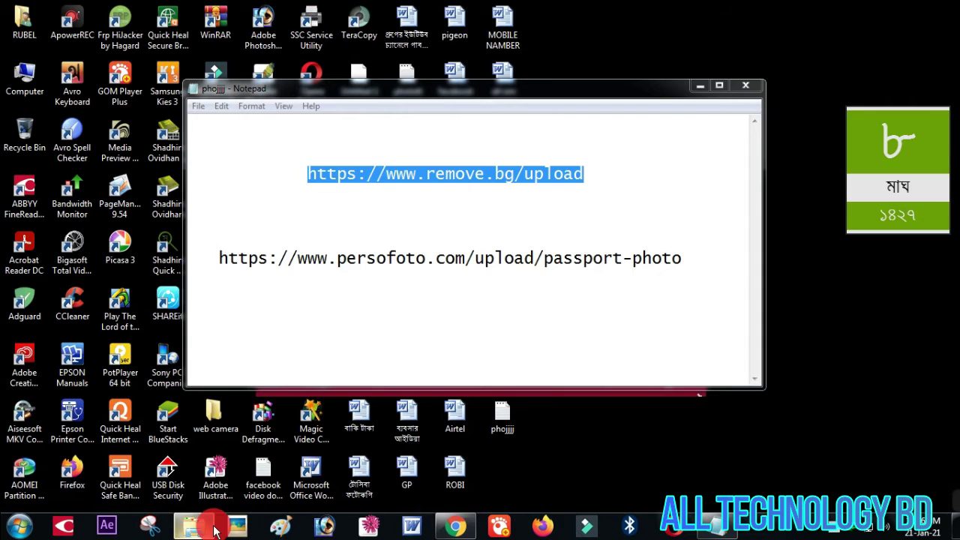
Paste the image into the PHOTO folder, confirming the move
{"action": "left_click", "coordinate": [194, 529]}
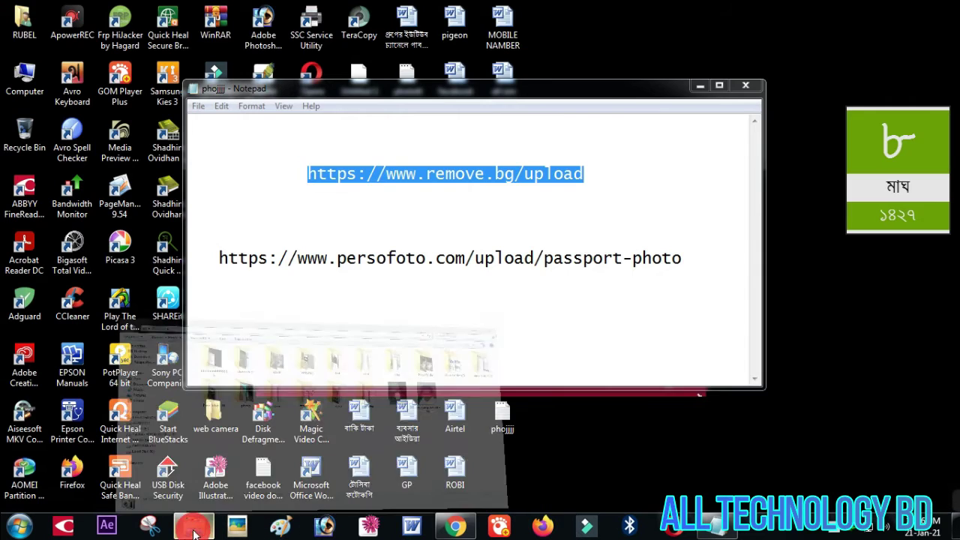
{"action": "right_click", "coordinate": [862, 295]}
{"action": "left_click", "coordinate": [780, 367]}
{"action": "left_click", "coordinate": [832, 422]}
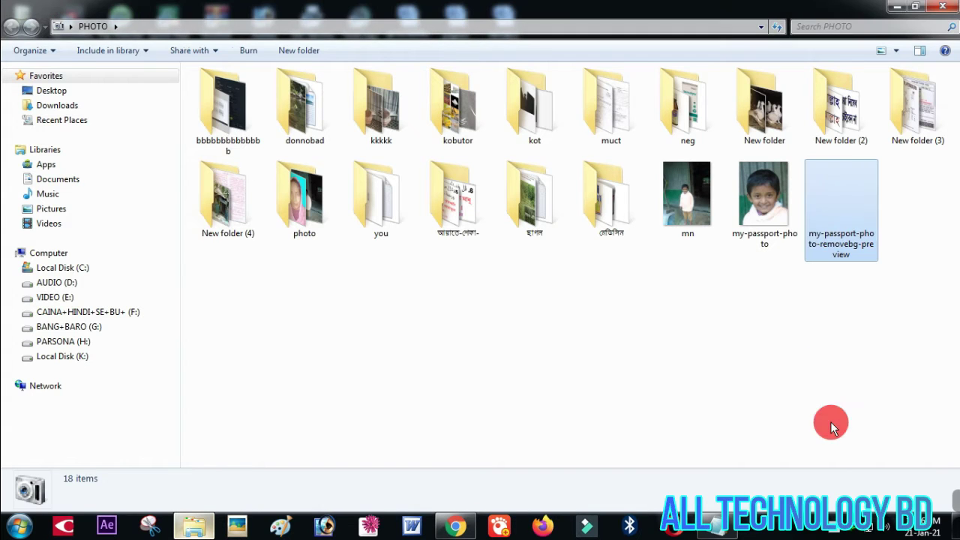
View the moved passport image in Picasa, then return to remove.bg
{"action": "double_click", "coordinate": [840, 176]}
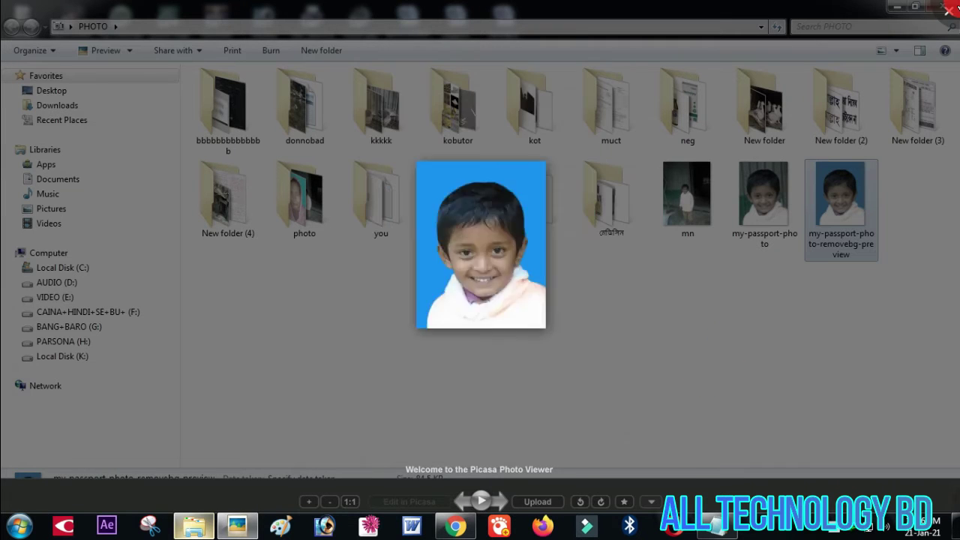
{"action": "left_click", "coordinate": [949, 8]}
{"action": "left_click", "coordinate": [899, 9]}
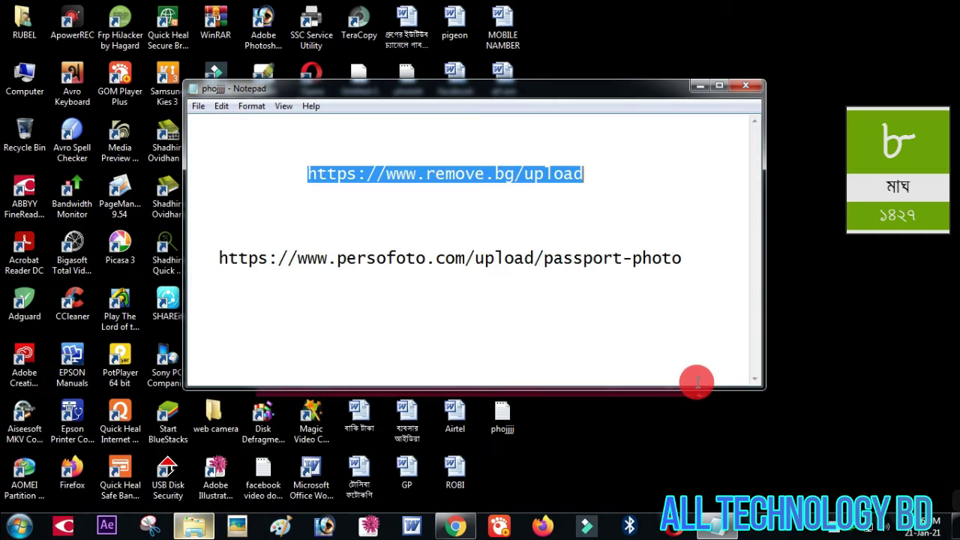
{"action": "left_click", "coordinate": [455, 527]}
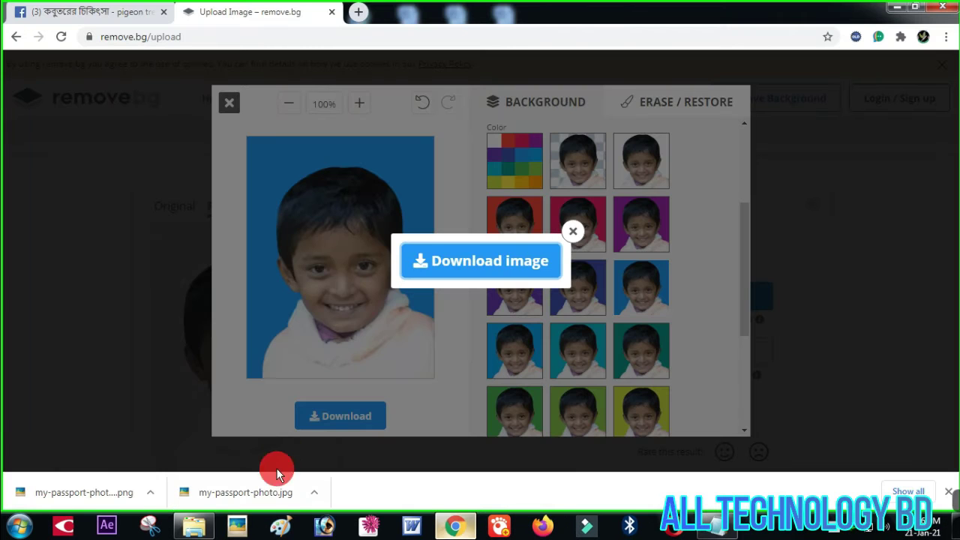
Close the download prompt and background editor, then preview the mn photo in Picasa
{"action": "left_click", "coordinate": [572, 232]}
{"action": "left_click", "coordinate": [217, 100]}
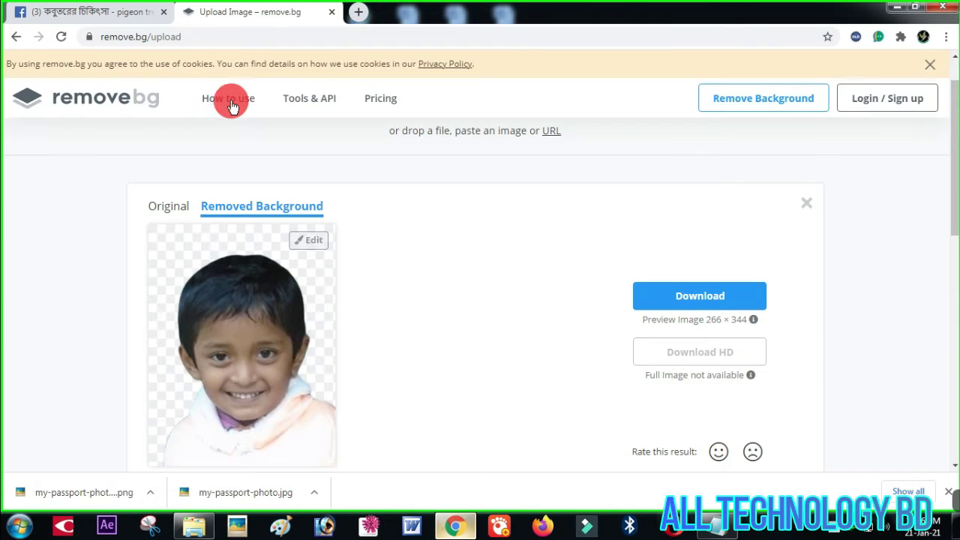
{"action": "left_click", "coordinate": [194, 527]}
{"action": "double_click", "coordinate": [703, 189]}
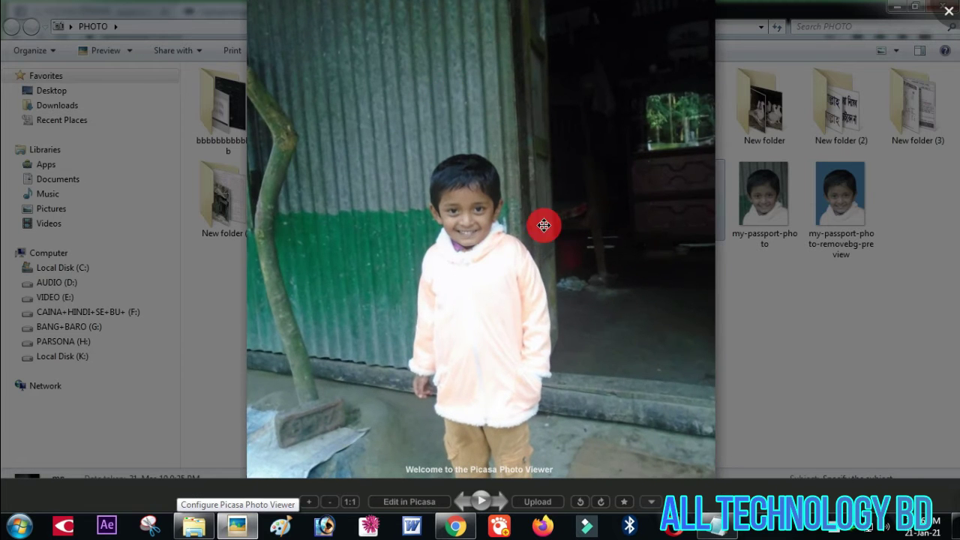
{"action": "left_click", "coordinate": [949, 10]}
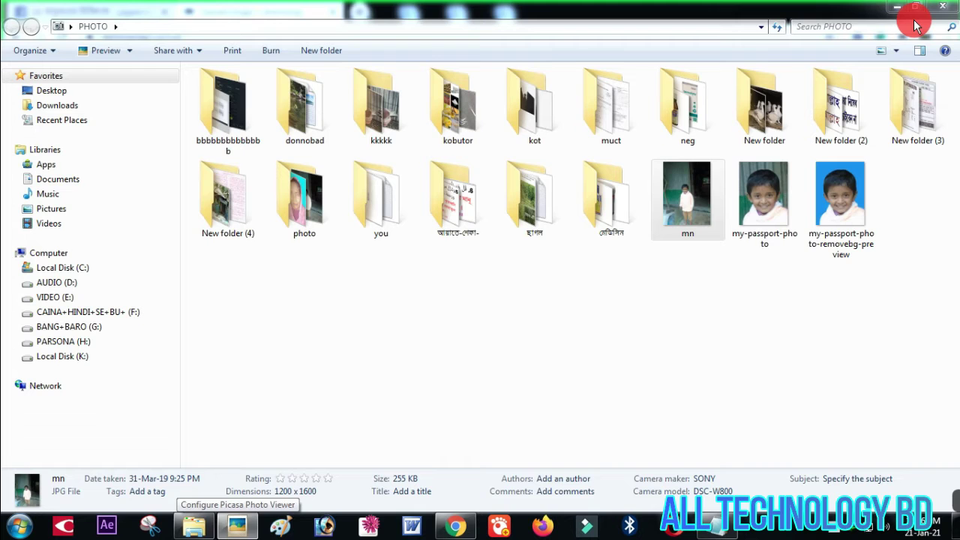
{"action": "left_click", "coordinate": [896, 7]}
Start a new image upload on the remove.bg page
{"action": "scroll", "coordinate": [411, 372], "scroll_direction": "down", "scroll_amount": 3}
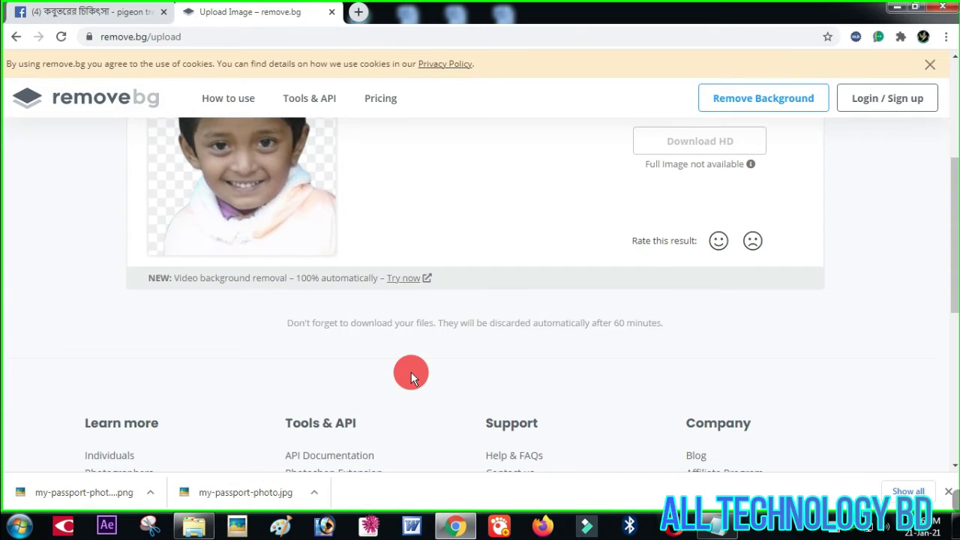
{"action": "scroll", "coordinate": [411, 372], "scroll_direction": "up", "scroll_amount": 3}
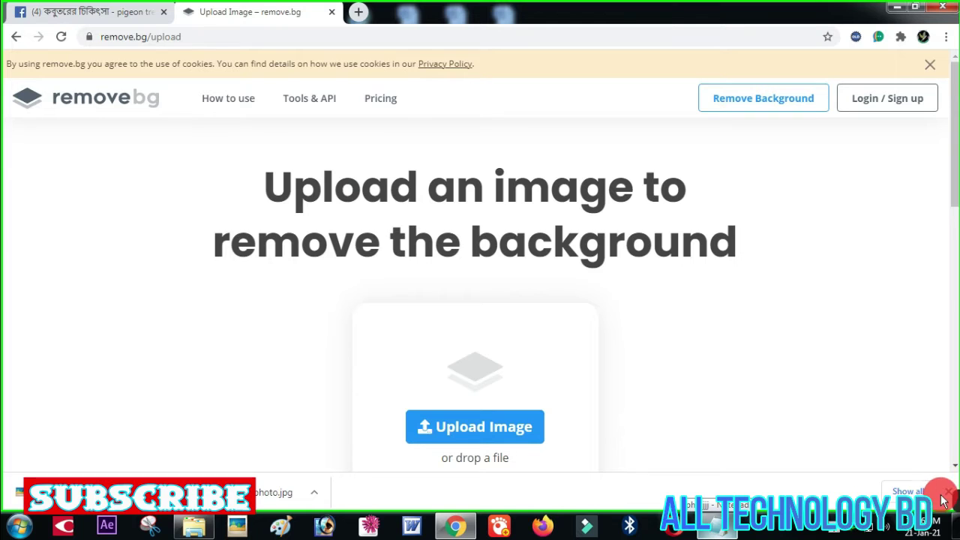
{"action": "left_click", "coordinate": [480, 424]}
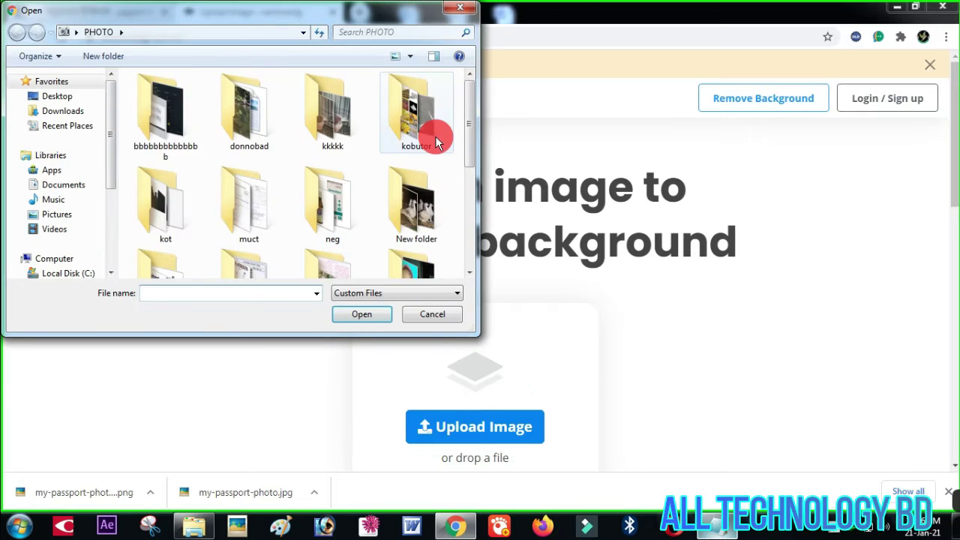
Upload the full-length mn photo of the child to remove.bg
{"action": "left_click_drag", "start_coordinate": [470, 135], "coordinate": [471, 225]}
{"action": "left_click", "coordinate": [173, 237]}
{"action": "left_click", "coordinate": [367, 315]}
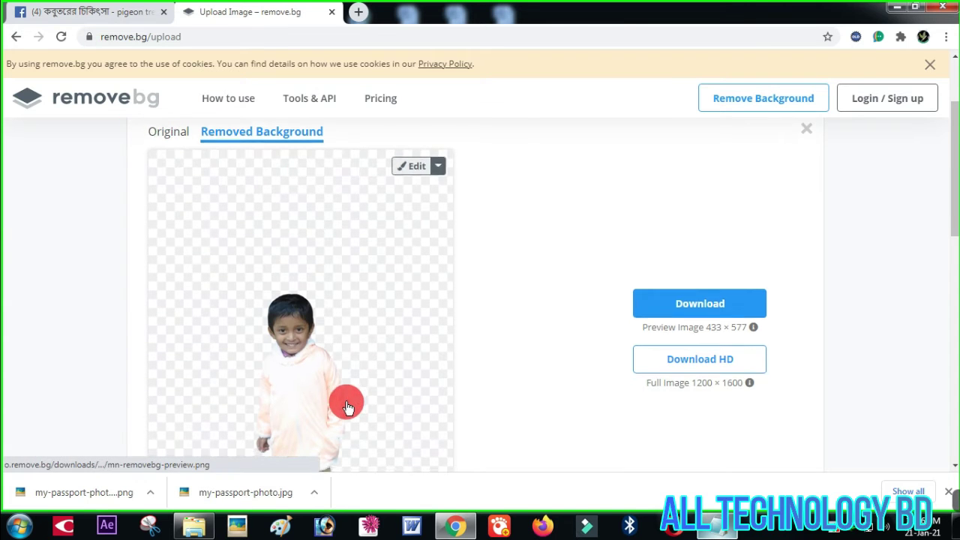
Compare the original with the background-removed result and open the background editor
{"action": "left_click", "coordinate": [171, 136]}
{"action": "left_click", "coordinate": [245, 139]}
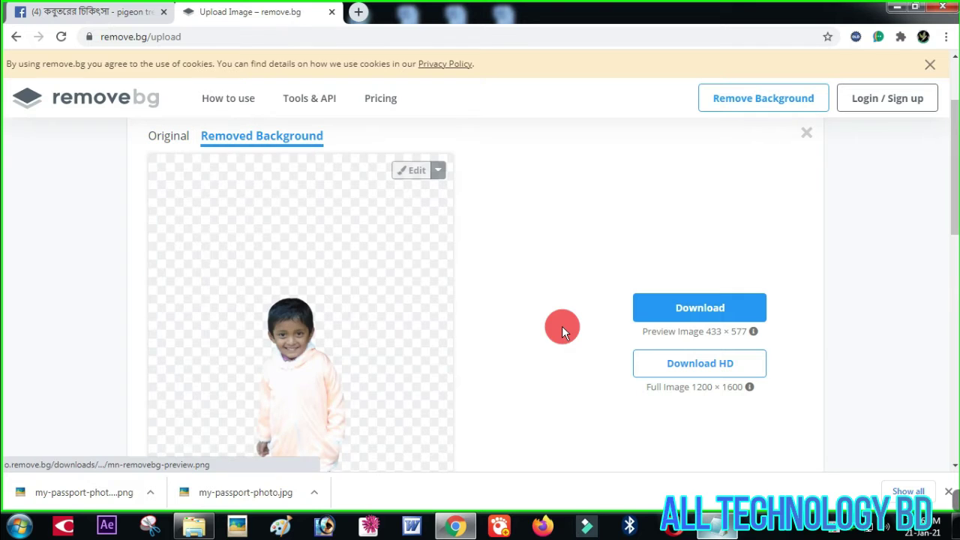
{"action": "scroll", "coordinate": [564, 312], "scroll_direction": "down", "scroll_amount": 2}
{"action": "scroll", "coordinate": [564, 313], "scroll_direction": "up", "scroll_amount": 3}
{"action": "left_click", "coordinate": [411, 234]}
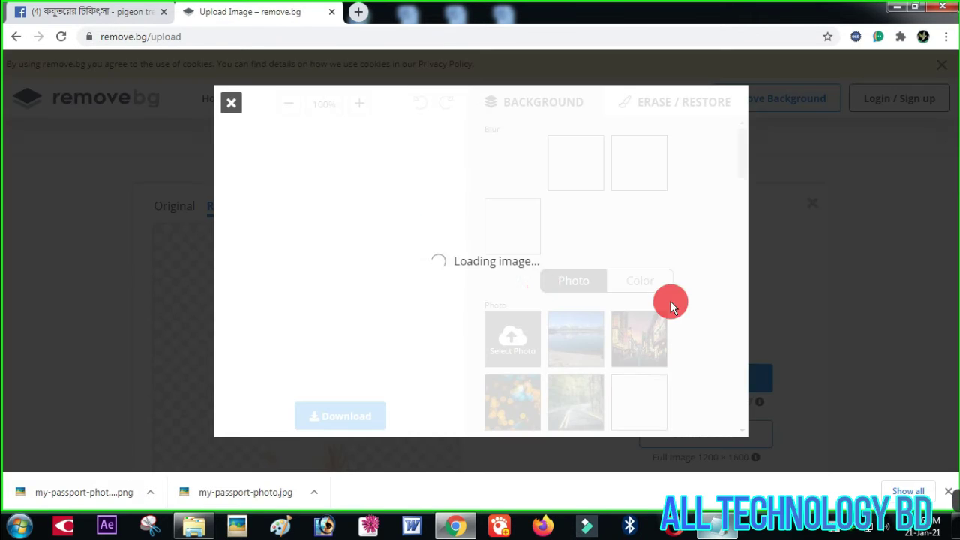
{"action": "scroll", "coordinate": [643, 325], "scroll_direction": "down", "scroll_amount": 2}
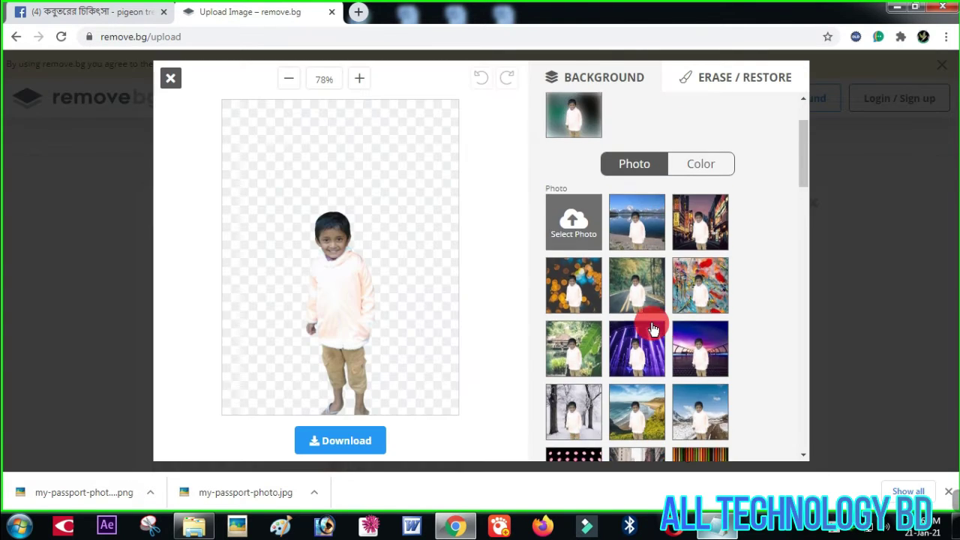
Preview bokeh-light, abstract-paint and wooden-cabin photo backgrounds behind the child cut-out
{"action": "scroll", "coordinate": [698, 187], "scroll_direction": "up", "scroll_amount": 1}
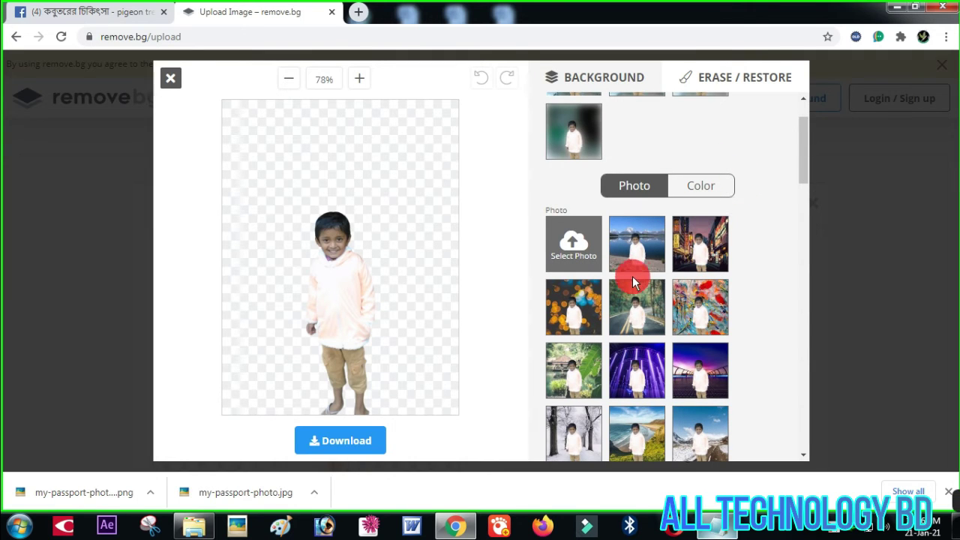
{"action": "scroll", "coordinate": [643, 321], "scroll_direction": "down", "scroll_amount": 1}
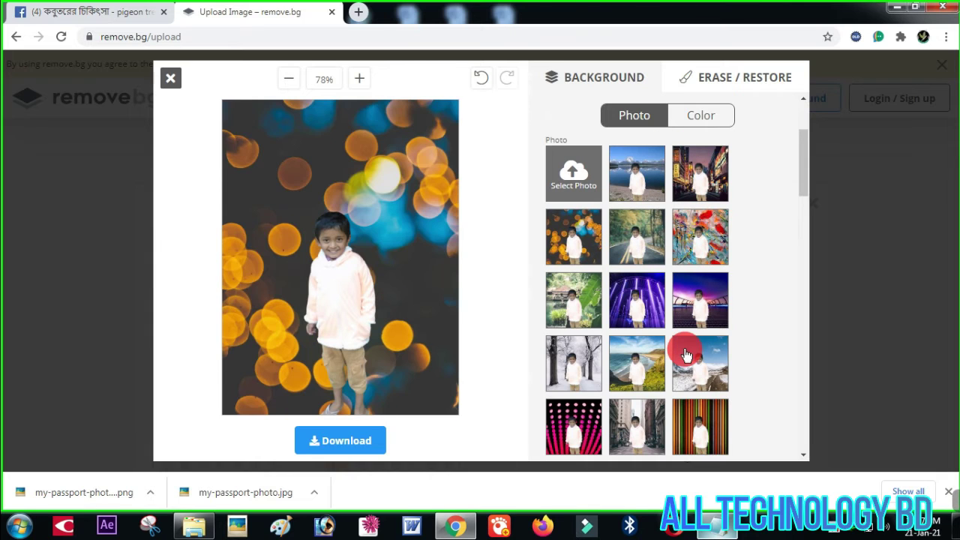
{"action": "left_click", "coordinate": [705, 302]}
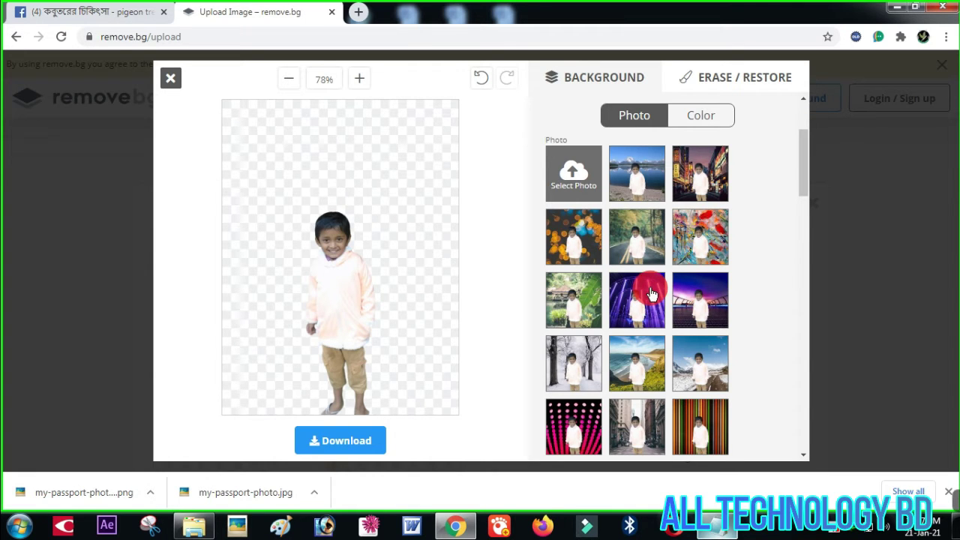
{"action": "scroll", "coordinate": [804, 181], "scroll_direction": "down", "scroll_amount": 2}
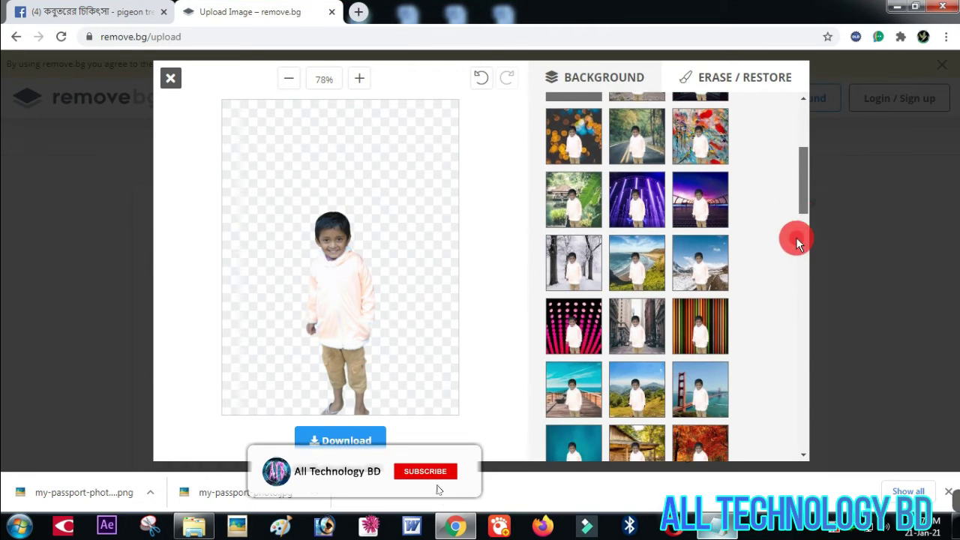
{"action": "scroll", "coordinate": [652, 274], "scroll_direction": "down", "scroll_amount": 3}
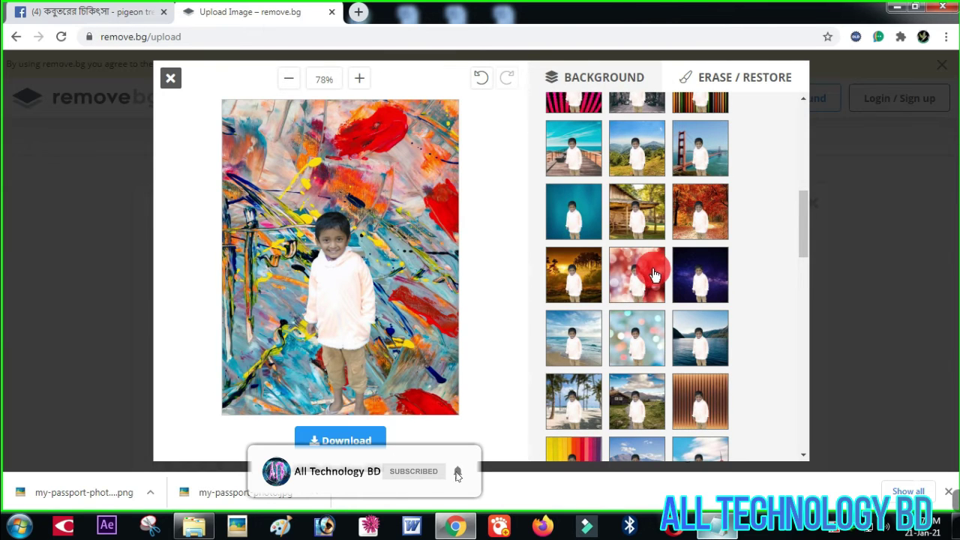
{"action": "left_click", "coordinate": [653, 213]}
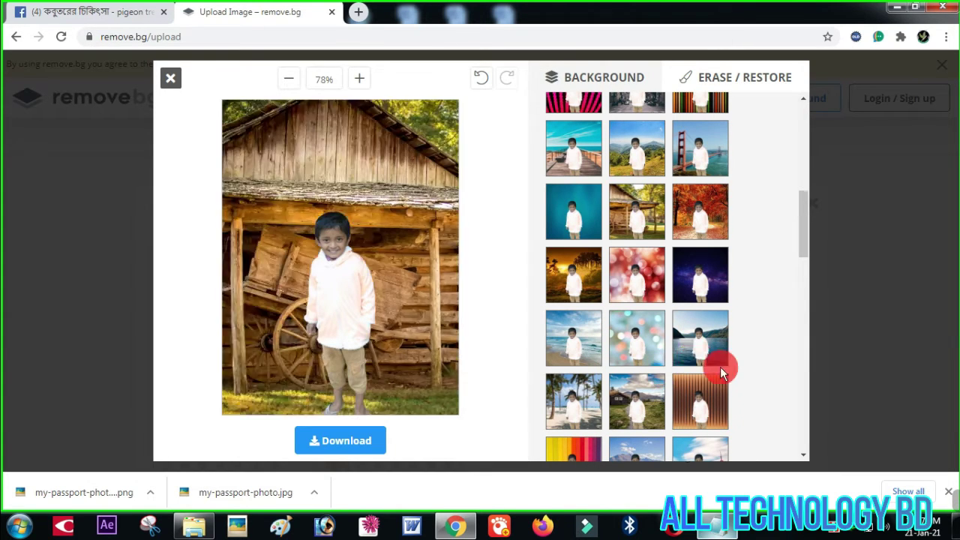
{"action": "scroll", "coordinate": [638, 365], "scroll_direction": "down", "scroll_amount": 3}
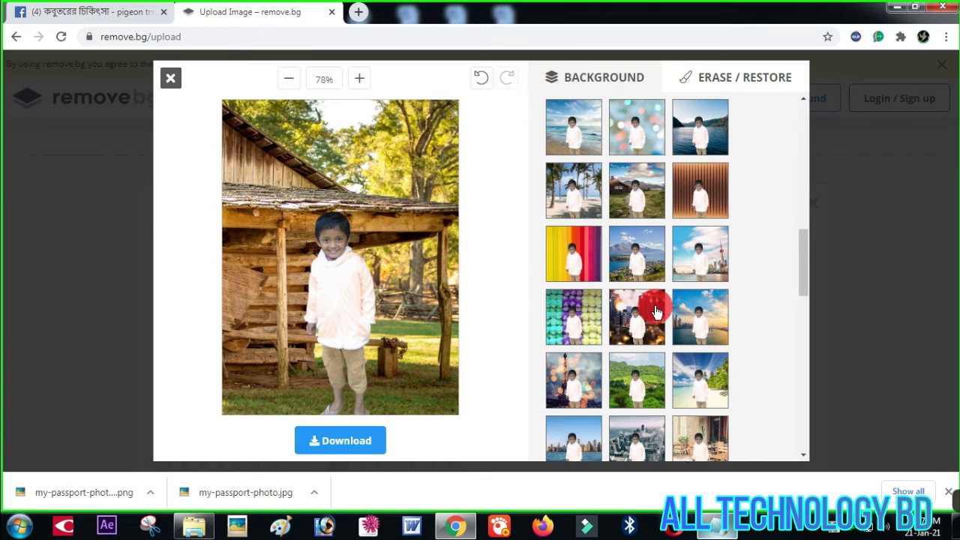
{"action": "left_click", "coordinate": [651, 322]}
{"action": "scroll", "coordinate": [671, 339], "scroll_direction": "down", "scroll_amount": 2}
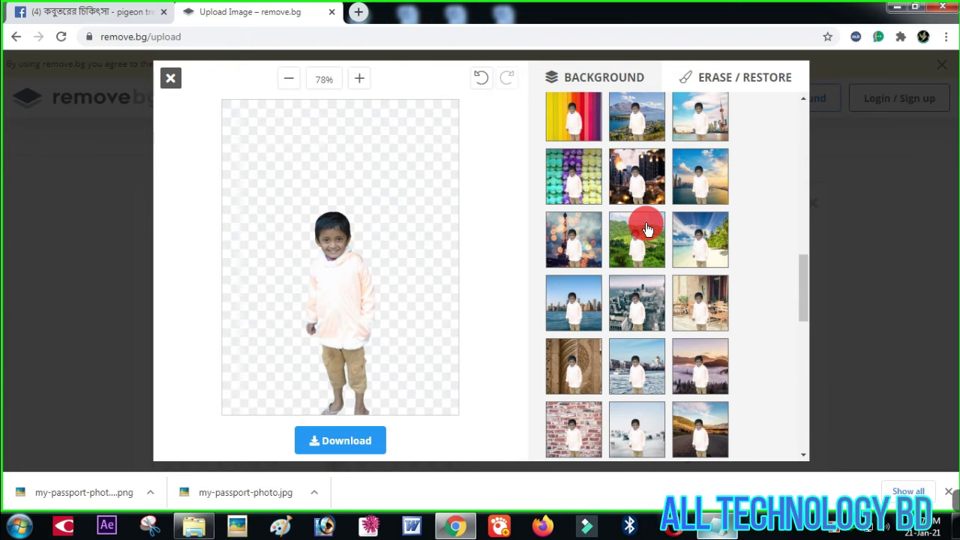
Try the green hills photo, then set the garden photo with a large green leaf
{"action": "left_click", "coordinate": [648, 229]}
{"action": "scroll", "coordinate": [697, 343], "scroll_direction": "down", "scroll_amount": 2}
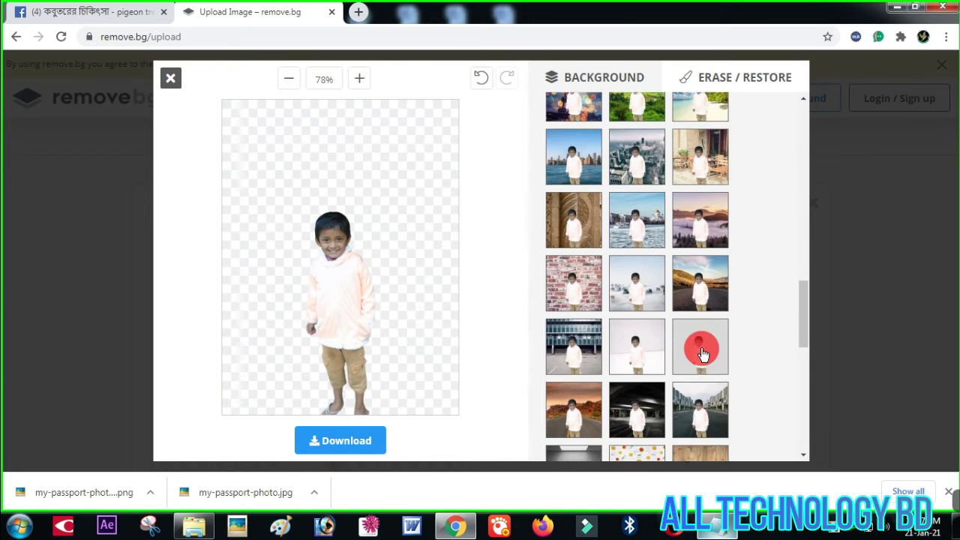
{"action": "scroll", "coordinate": [696, 343], "scroll_direction": "down", "scroll_amount": 2}
{"action": "scroll", "coordinate": [703, 354], "scroll_direction": "down", "scroll_amount": 1}
{"action": "scroll", "coordinate": [703, 354], "scroll_direction": "down", "scroll_amount": 3}
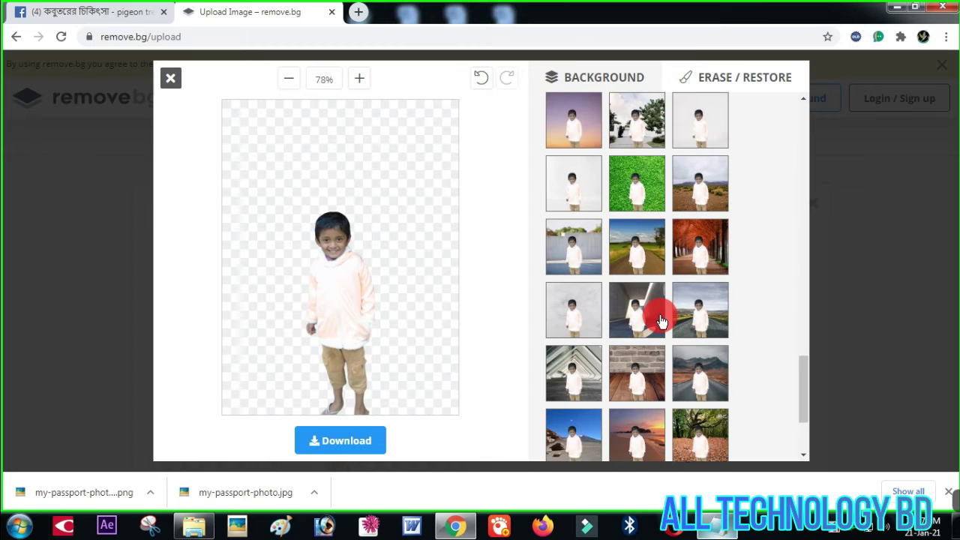
{"action": "scroll", "coordinate": [656, 330], "scroll_direction": "down", "scroll_amount": 2}
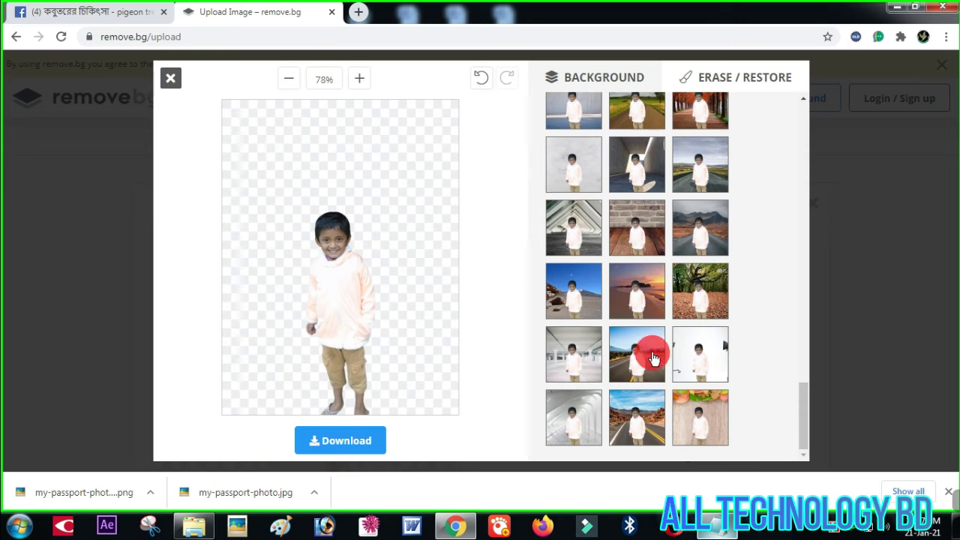
{"action": "left_click", "coordinate": [679, 283]}
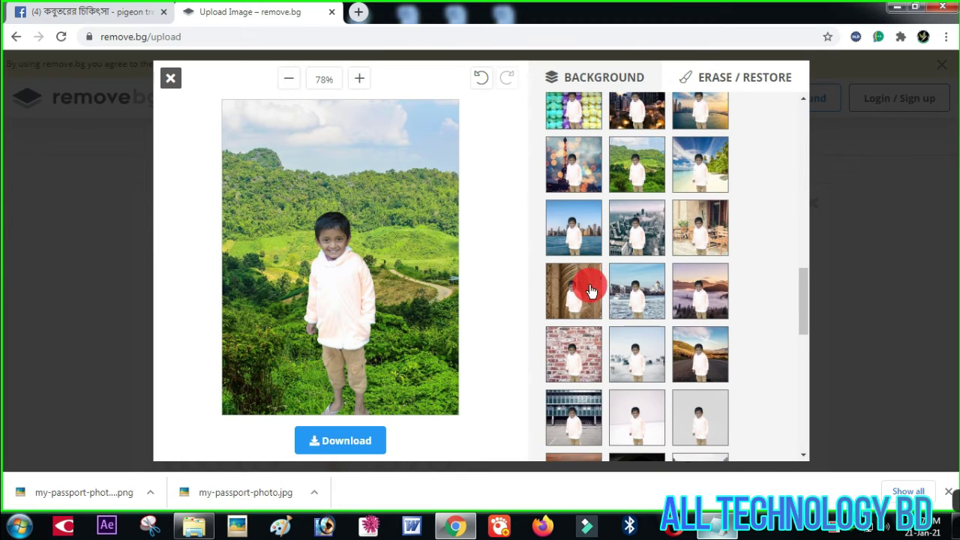
Download the child photo with the garden background
{"action": "scroll", "coordinate": [617, 234], "scroll_direction": "up", "scroll_amount": 2}
{"action": "scroll", "coordinate": [617, 234], "scroll_direction": "up", "scroll_amount": 1}
{"action": "scroll", "coordinate": [660, 255], "scroll_direction": "up", "scroll_amount": 1}
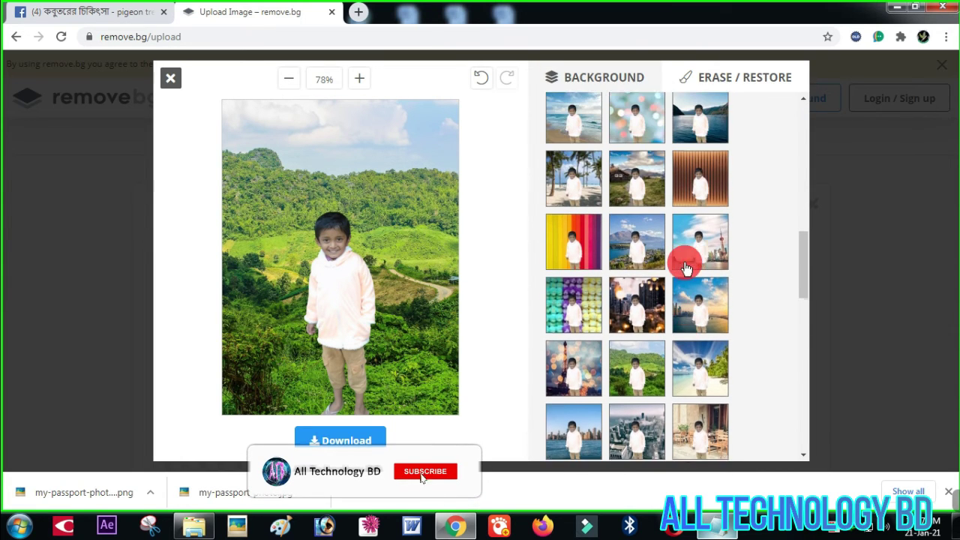
{"action": "scroll", "coordinate": [649, 248], "scroll_direction": "up", "scroll_amount": 2}
{"action": "scroll", "coordinate": [584, 271], "scroll_direction": "up", "scroll_amount": 1}
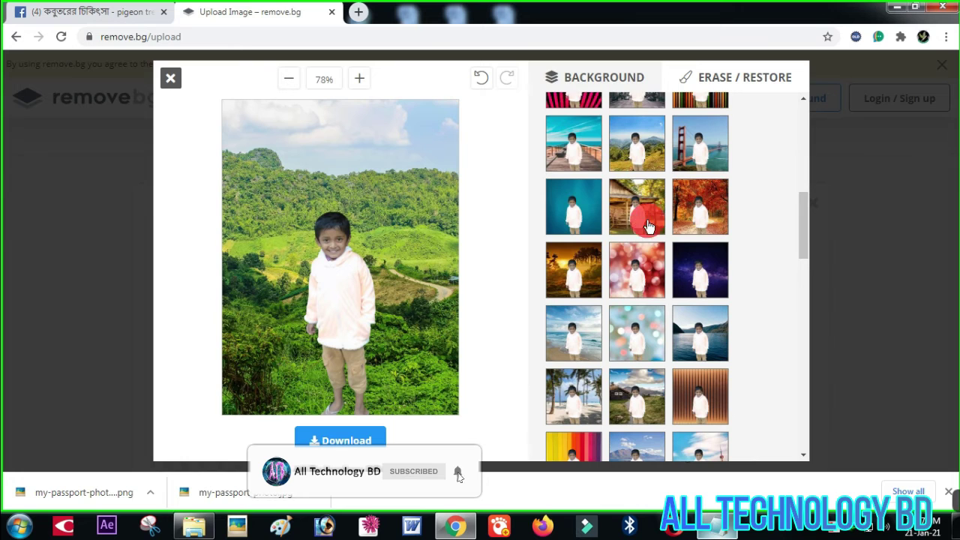
{"action": "scroll", "coordinate": [714, 234], "scroll_direction": "up", "scroll_amount": 1}
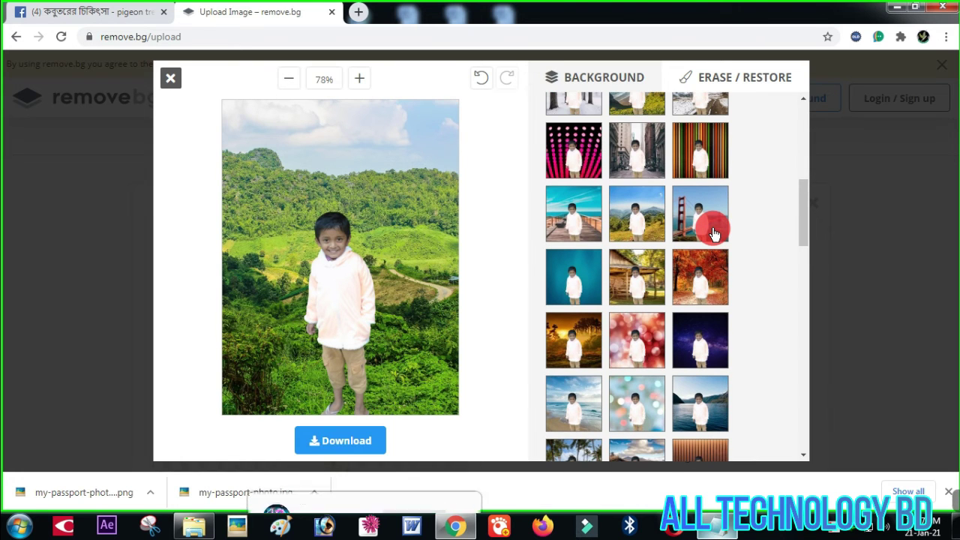
{"action": "scroll", "coordinate": [714, 235], "scroll_direction": "up", "scroll_amount": 1}
{"action": "scroll", "coordinate": [711, 232], "scroll_direction": "up", "scroll_amount": 2}
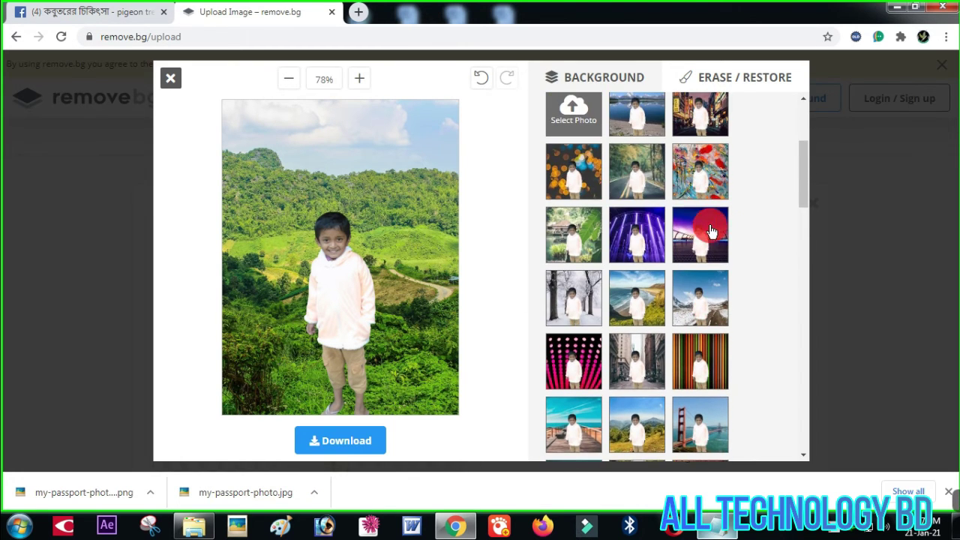
{"action": "scroll", "coordinate": [712, 225], "scroll_direction": "up", "scroll_amount": 1}
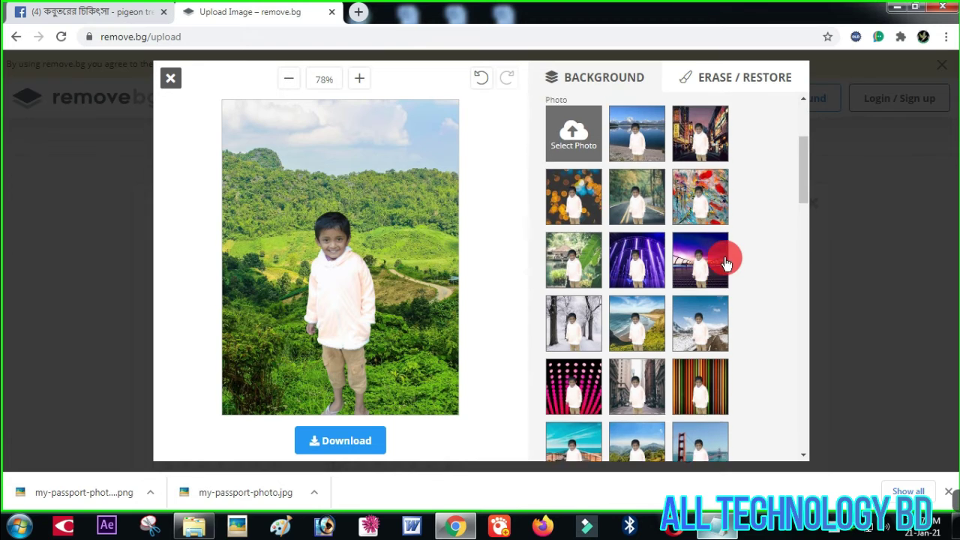
{"action": "scroll", "coordinate": [675, 300], "scroll_direction": "down", "scroll_amount": 1}
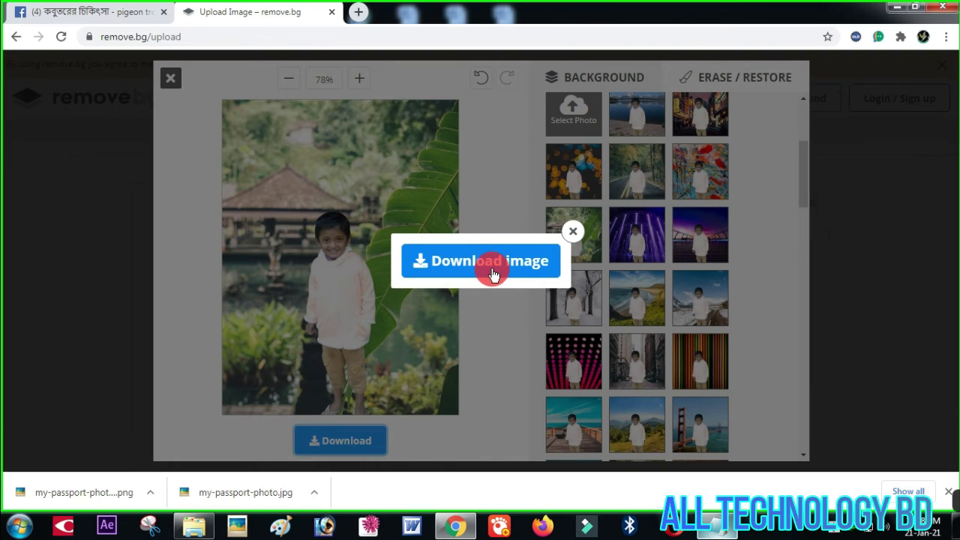
{"action": "left_click", "coordinate": [489, 264]}
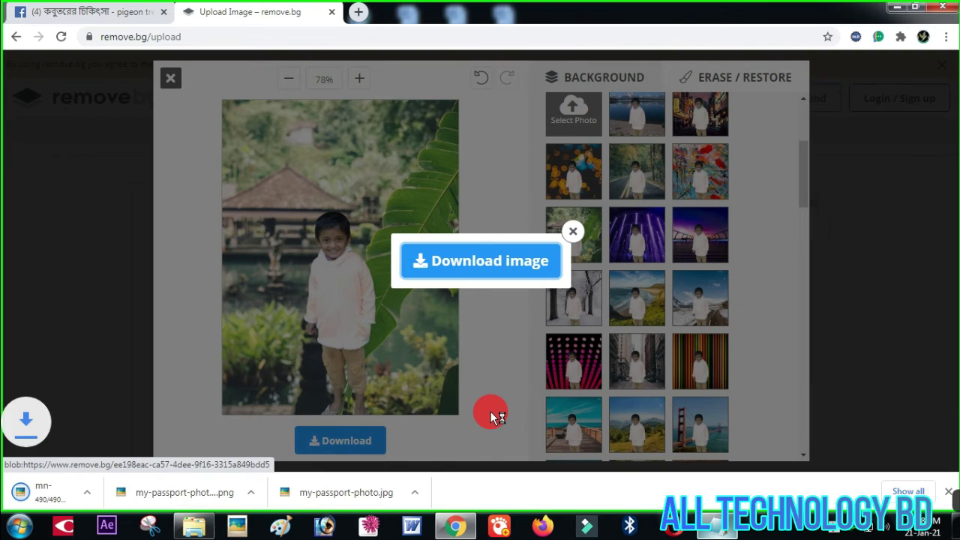
Cut mn-removebg-preview from Downloads and bring up paste options in the PHOTO folder
{"action": "left_click", "coordinate": [896, 8]}
{"action": "mouse_move", "coordinate": [523, 10]}
{"action": "left_click", "coordinate": [477, 36]}
{"action": "right_click", "coordinate": [248, 178]}
{"action": "left_click", "coordinate": [274, 510]}
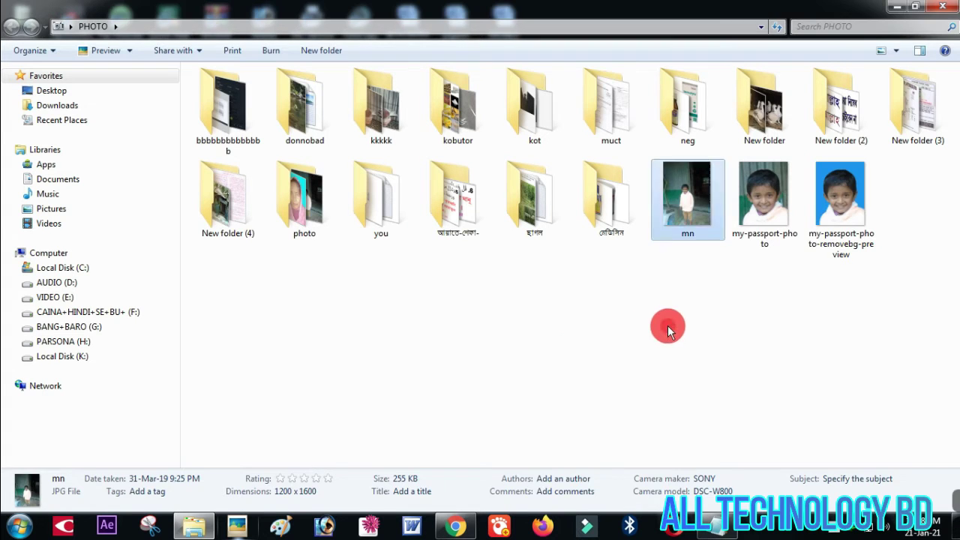
{"action": "right_click", "coordinate": [668, 325]}
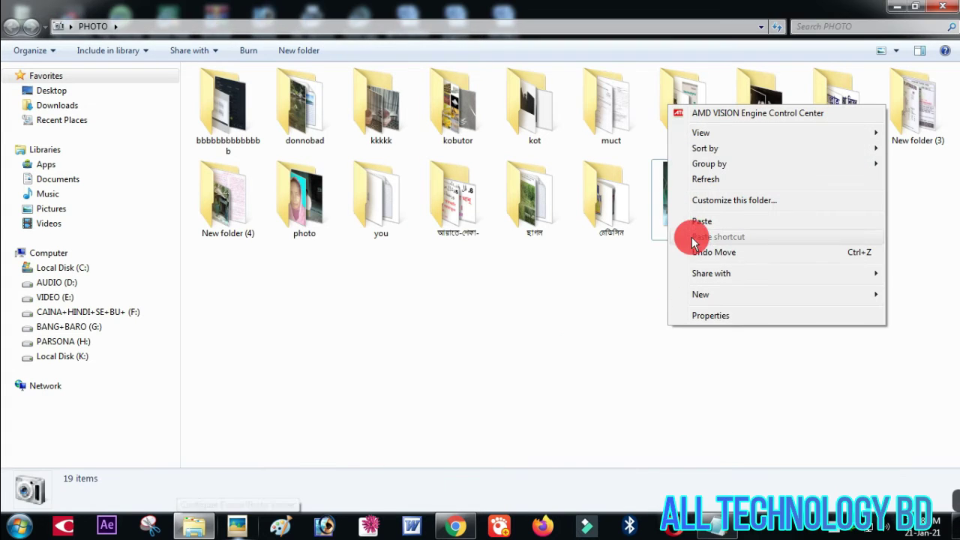
Paste mn-removebg-preview into the PHOTO folder, confirming the TeraCopy move
{"action": "left_click", "coordinate": [703, 219]}
{"action": "left_click", "coordinate": [739, 273]}
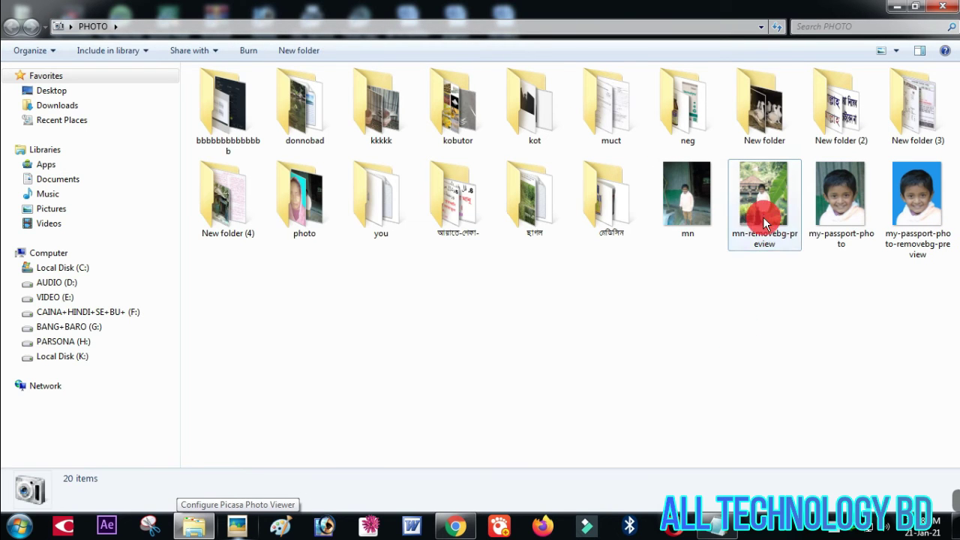
{"action": "scroll", "coordinate": [596, 388], "scroll_direction": "up", "scroll_amount": 2}
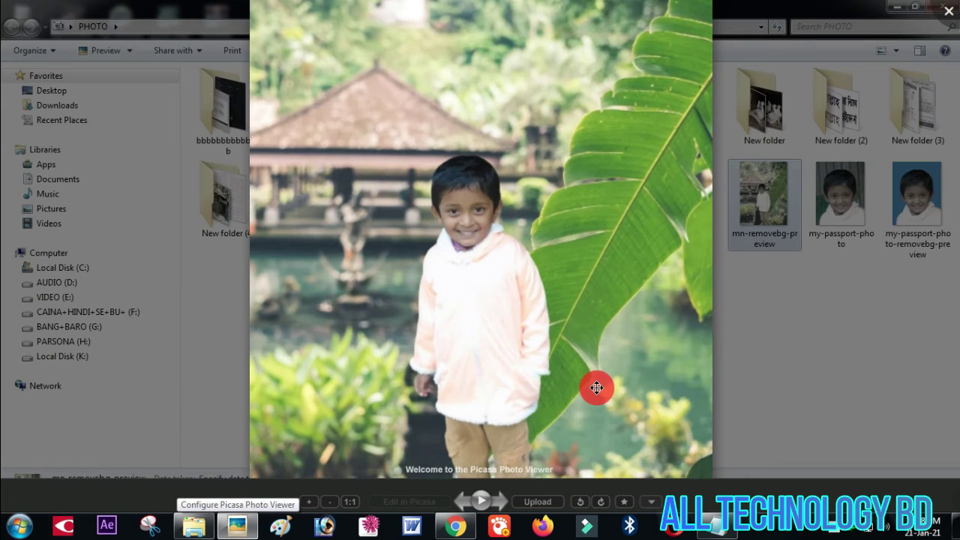
{"action": "scroll", "coordinate": [566, 385], "scroll_direction": "down", "scroll_amount": 6}
{"action": "left_click", "coordinate": [892, 67]}
Compare the original mn photo with the garden-background version, zooming in on the child's legs
{"action": "double_click", "coordinate": [693, 189]}
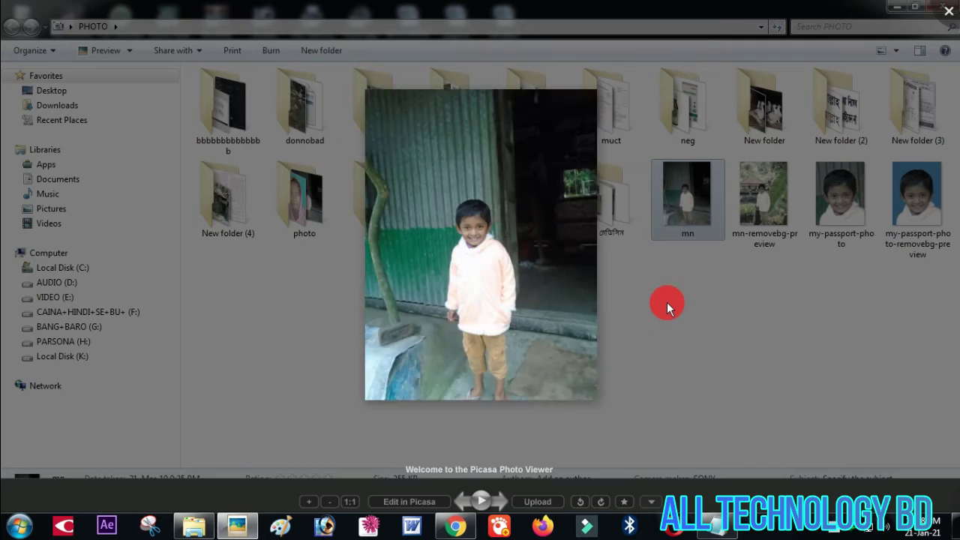
{"action": "left_click", "coordinate": [764, 204]}
{"action": "double_click", "coordinate": [764, 204]}
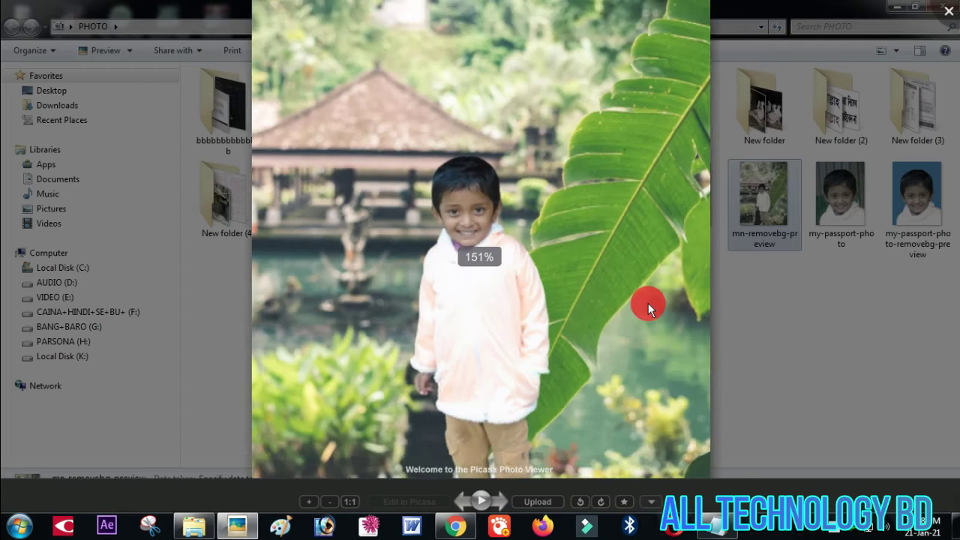
{"action": "scroll", "coordinate": [466, 293], "scroll_direction": "up", "scroll_amount": 2}
{"action": "scroll", "coordinate": [353, 128], "scroll_direction": "up", "scroll_amount": 3}
{"action": "scroll", "coordinate": [337, 218], "scroll_direction": "down", "scroll_amount": 1}
{"action": "scroll", "coordinate": [453, 112], "scroll_direction": "down", "scroll_amount": 1}
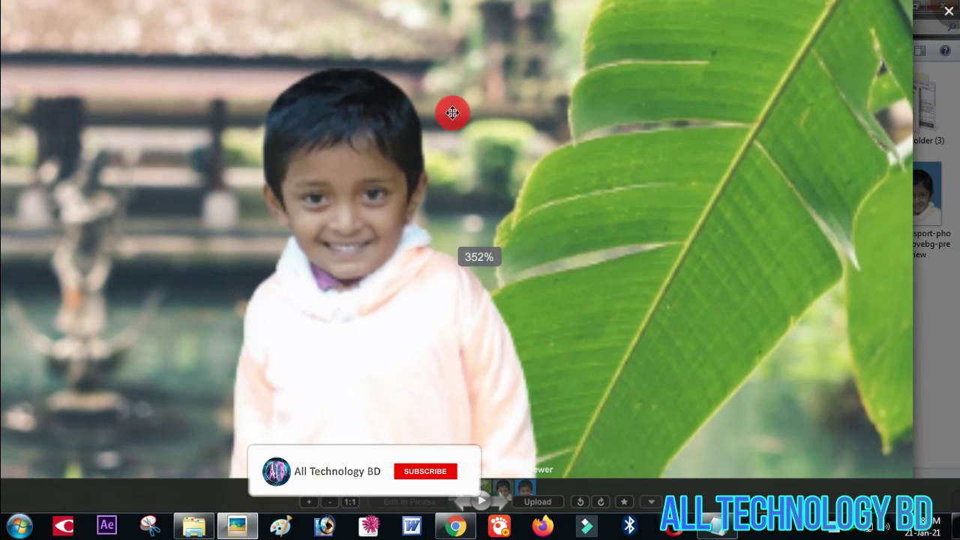
{"action": "mouse_move", "coordinate": [272, 292]}
{"action": "left_mouse_down"}
{"action": "mouse_move", "coordinate": [387, 210]}
{"action": "mouse_move", "coordinate": [379, 443]}
{"action": "mouse_move", "coordinate": [298, 343]}
{"action": "left_mouse_up"}
{"action": "scroll", "coordinate": [550, 321], "scroll_direction": "down", "scroll_amount": 2}
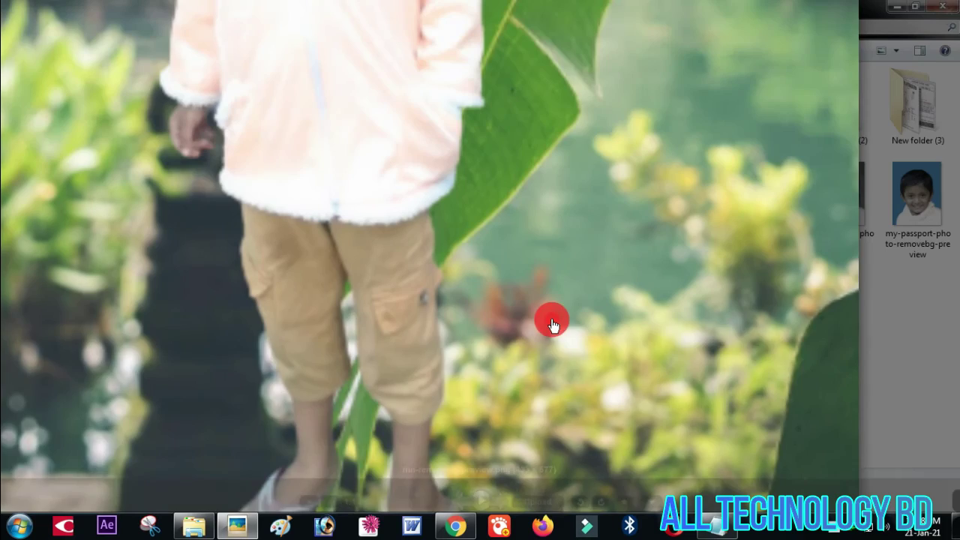
{"action": "scroll", "coordinate": [551, 321], "scroll_direction": "down", "scroll_amount": 2}
{"action": "key", "text": "Escape"}
Open and close my-passport-photo and its blue-background version in Picasa
{"action": "double_click", "coordinate": [839, 198]}
{"action": "left_click", "coordinate": [804, 286]}
{"action": "double_click", "coordinate": [908, 198]}
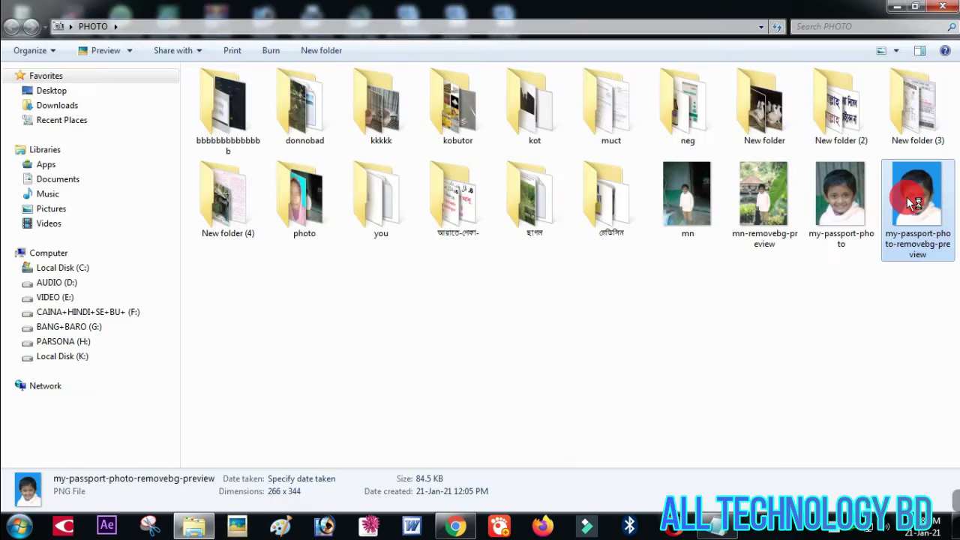
{"action": "left_click", "coordinate": [943, 86]}
Close the PHOTO folder, select the persofoto link line in Notepad, and return to remove.bg
{"action": "left_click", "coordinate": [811, 380]}
{"action": "left_click", "coordinate": [946, 6]}
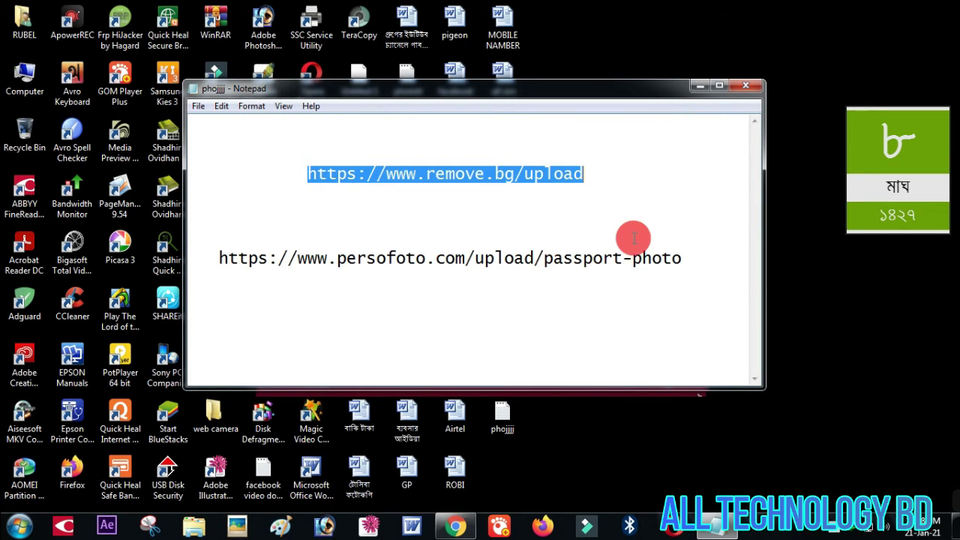
{"action": "mouse_move", "coordinate": [713, 277]}
{"action": "left_mouse_down"}
{"action": "mouse_move", "coordinate": [204, 198]}
{"action": "mouse_move", "coordinate": [851, 109]}
{"action": "left_mouse_up"}
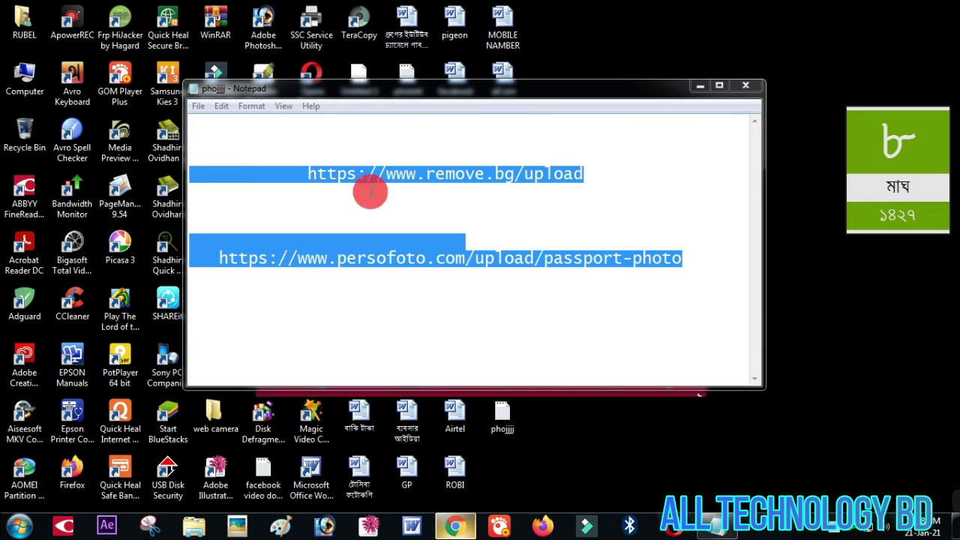
{"action": "left_click", "coordinate": [455, 528]}
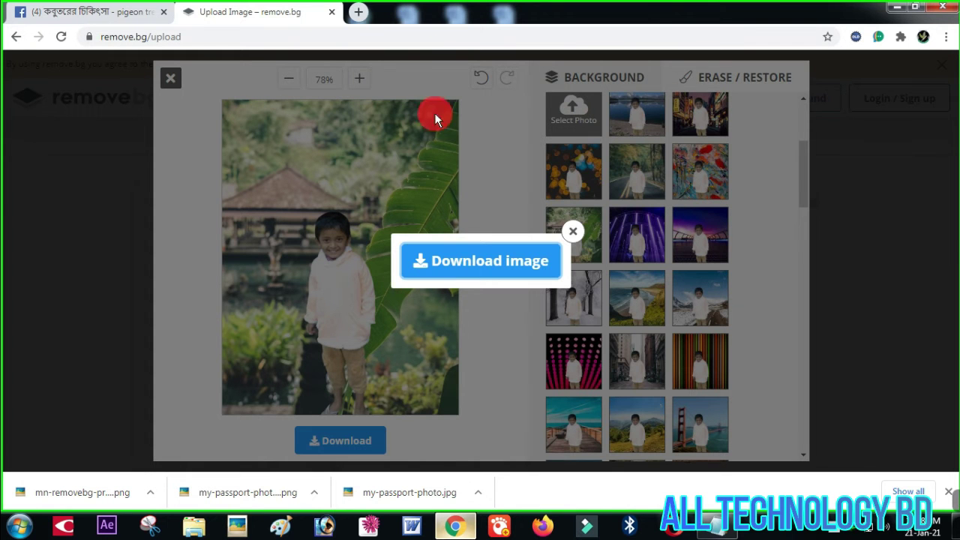
Dismiss remove.bg's download prompt and minimize the browser to the desktop
{"action": "left_click", "coordinate": [580, 237]}
{"action": "scroll", "coordinate": [570, 243], "scroll_direction": "up", "scroll_amount": 3}
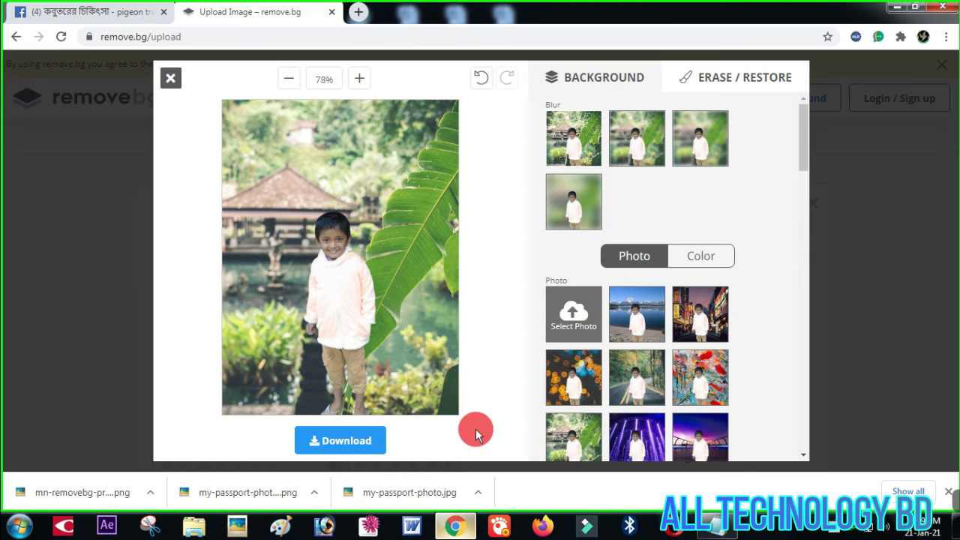
{"action": "left_click", "coordinate": [902, 7]}
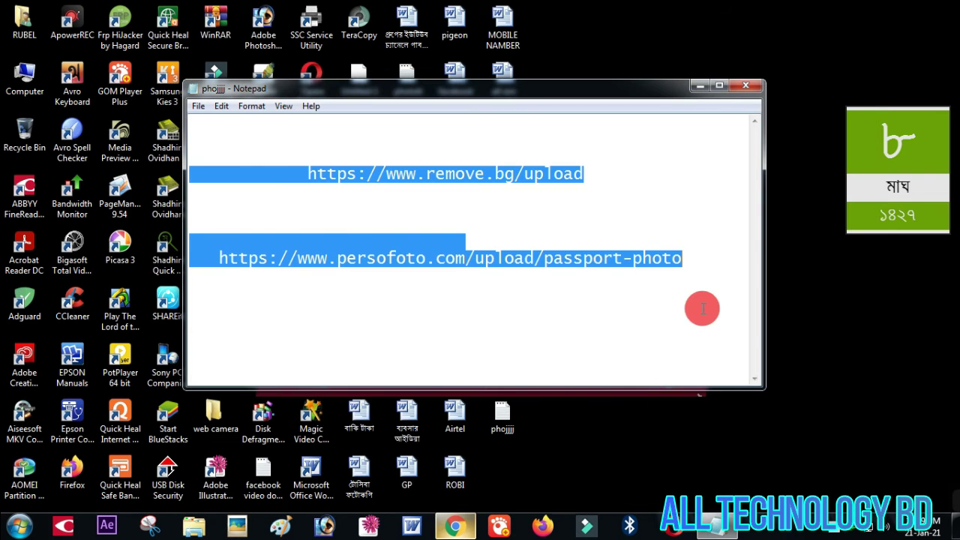
Save and close the phojjjj notes in Notepad, then refresh the desktop
{"action": "left_click", "coordinate": [745, 86]}
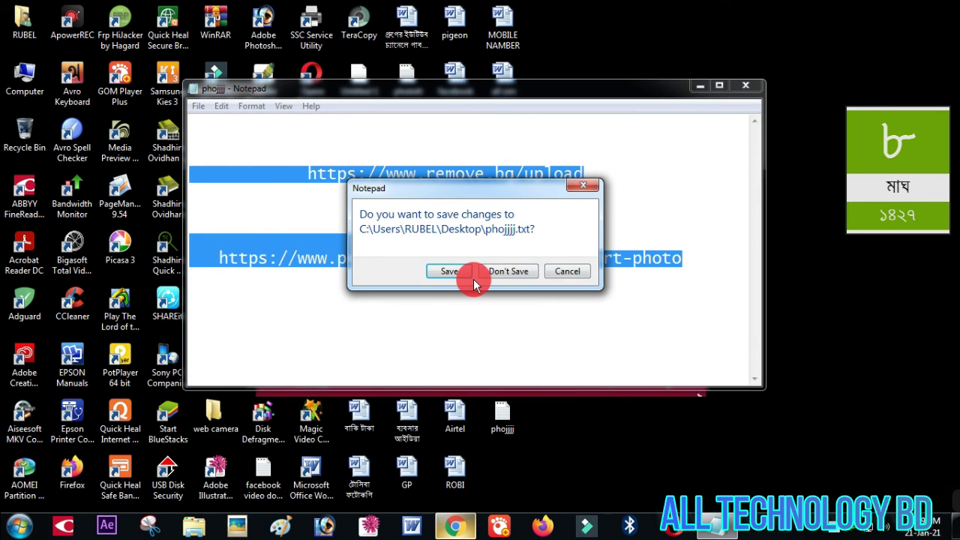
{"action": "left_click", "coordinate": [454, 274]}
{"action": "right_click", "coordinate": [671, 157]}
{"action": "left_click", "coordinate": [706, 221]}
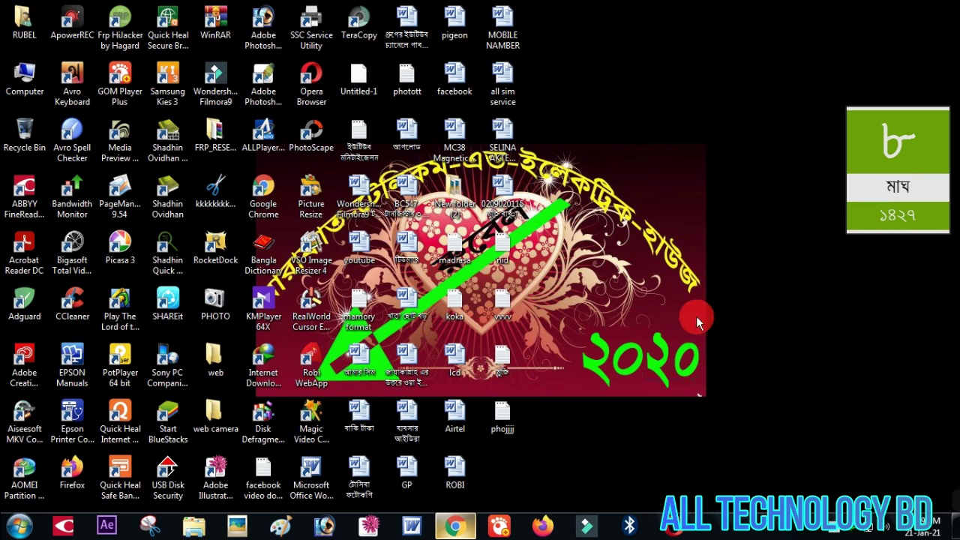
Refresh the desktop several more times and minimize Chrome to reveal the desktop
{"action": "right_click", "coordinate": [691, 129]}
{"action": "left_click", "coordinate": [706, 172]}
{"action": "right_click", "coordinate": [654, 112]}
{"action": "left_click", "coordinate": [678, 172]}
{"action": "right_click", "coordinate": [639, 83]}
{"action": "left_click", "coordinate": [675, 142]}
{"action": "right_click", "coordinate": [663, 133]}
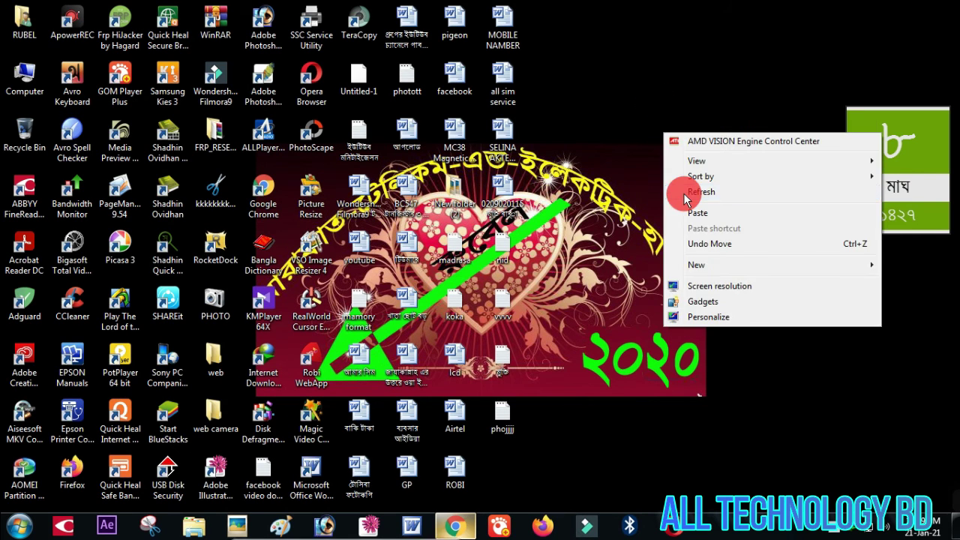
{"action": "left_click", "coordinate": [679, 192]}
{"action": "right_click", "coordinate": [638, 113]}
{"action": "left_click", "coordinate": [656, 171]}
{"action": "right_click", "coordinate": [722, 161]}
{"action": "left_click", "coordinate": [757, 219]}
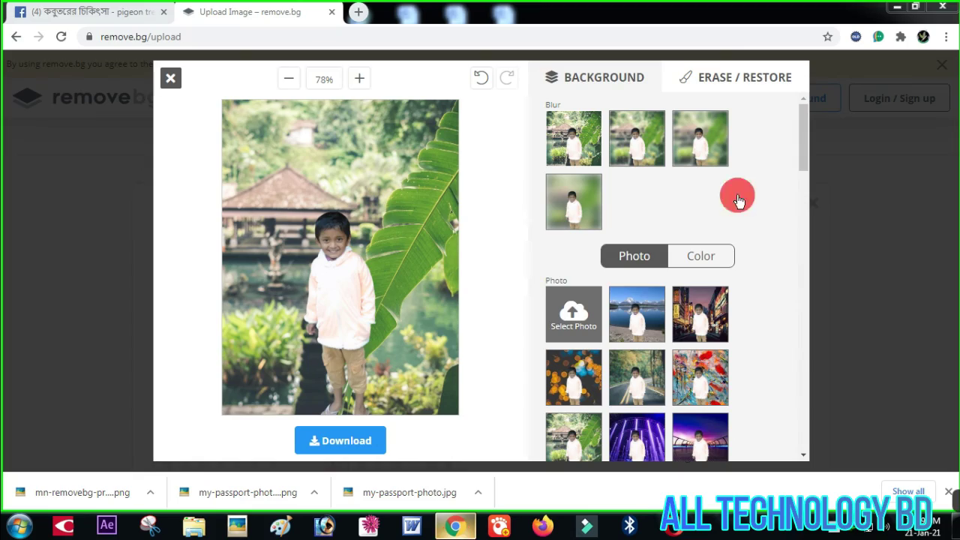
{"action": "left_click", "coordinate": [899, 7]}
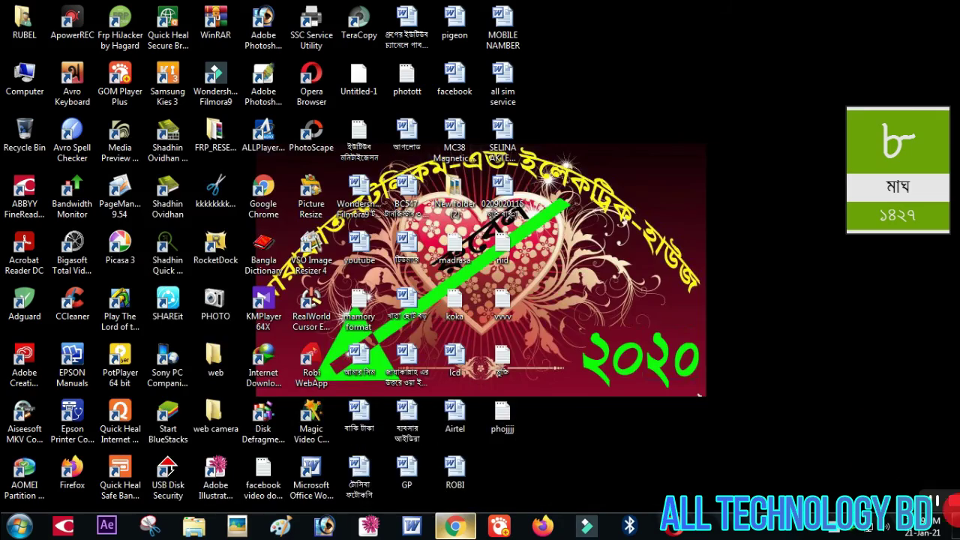